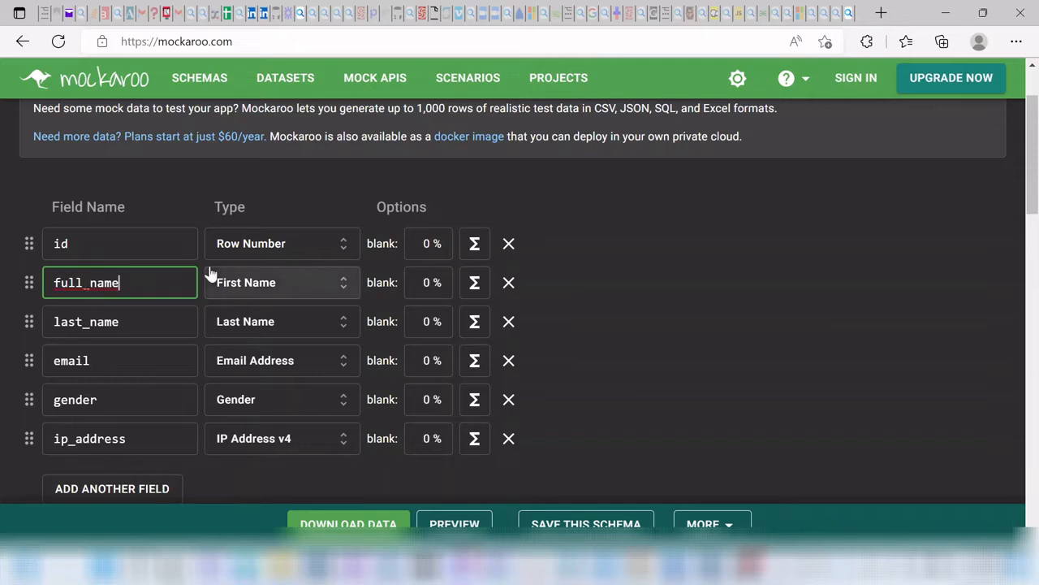
Step: Change the full_name field to the Full Name type and delete the last_name field
{"action": "left_click", "coordinate": [346, 285]}
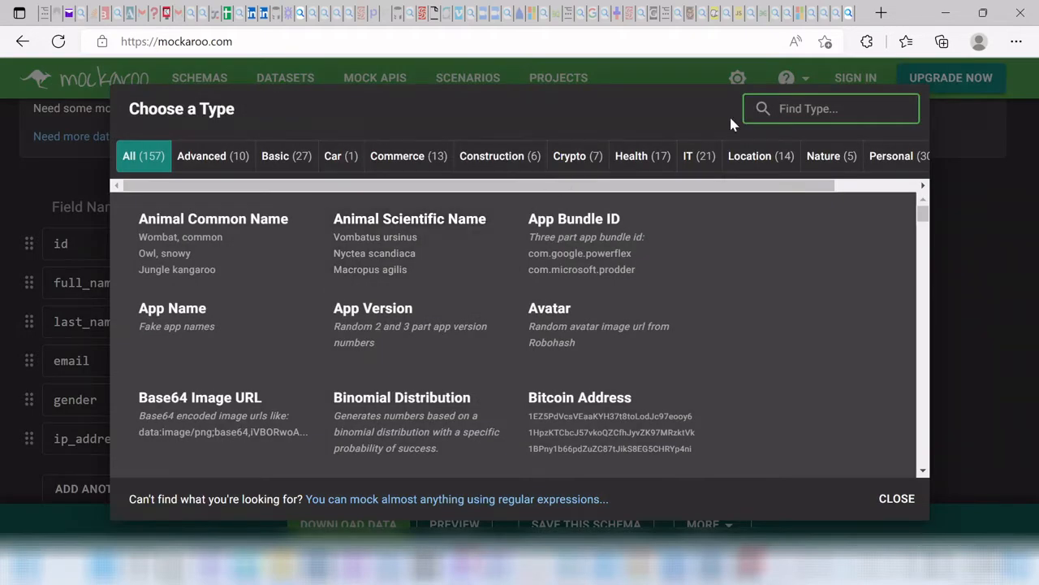
{"action": "type", "text": "ful"}
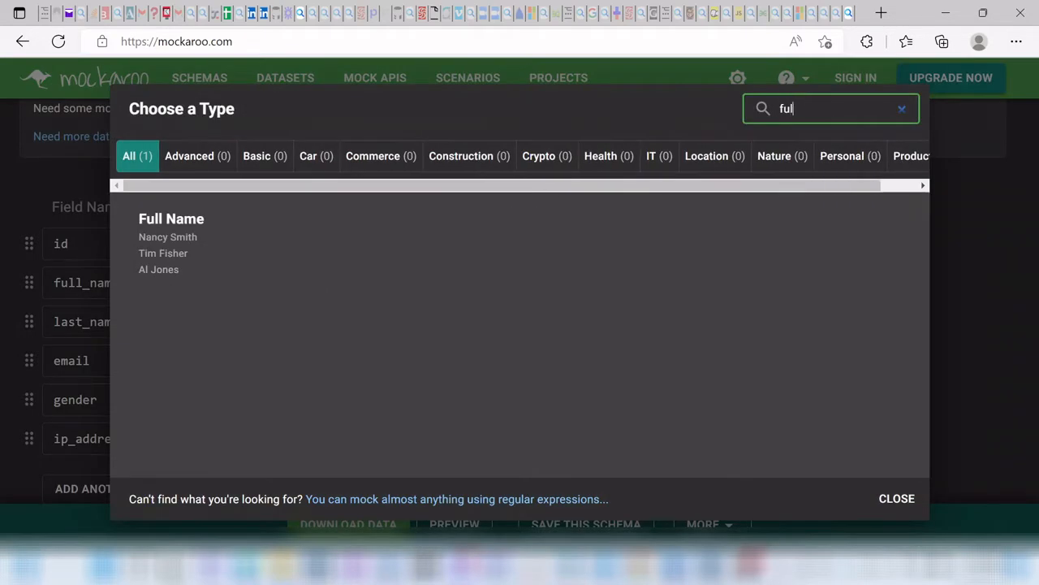
{"action": "left_click", "coordinate": [204, 239]}
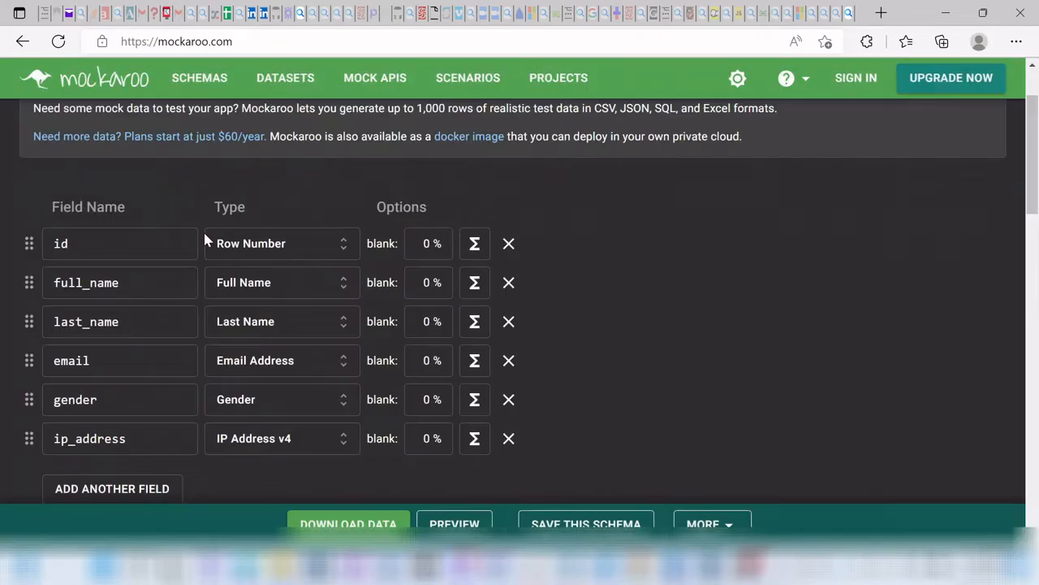
{"action": "left_click", "coordinate": [507, 323]}
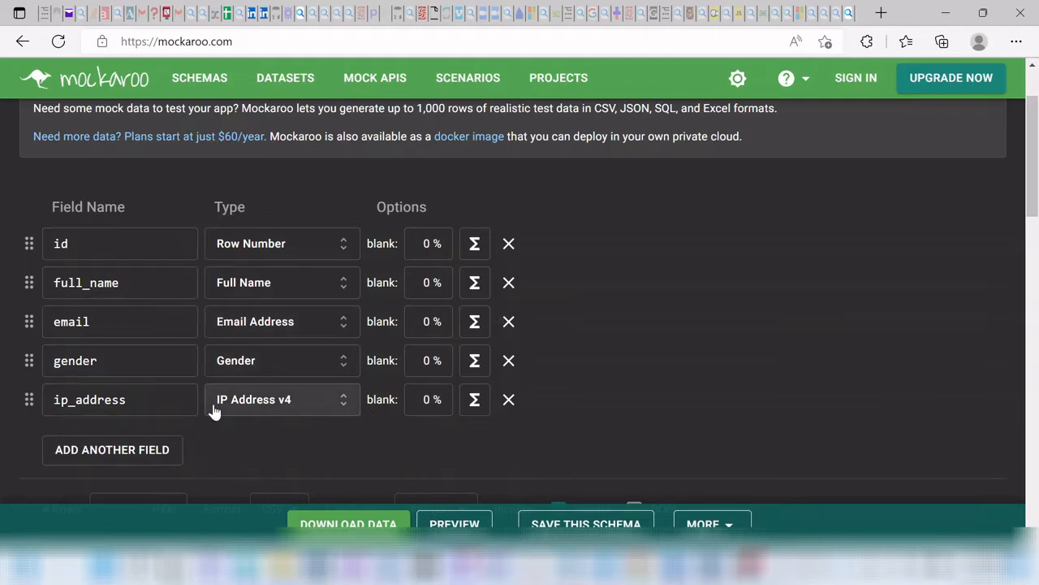
Step: Set the output to SQL, table name Mock_Data_for_video, with the CREATE TABLE statement included
{"action": "scroll", "coordinate": [225, 452], "scroll_direction": "down", "scroll_amount": 1}
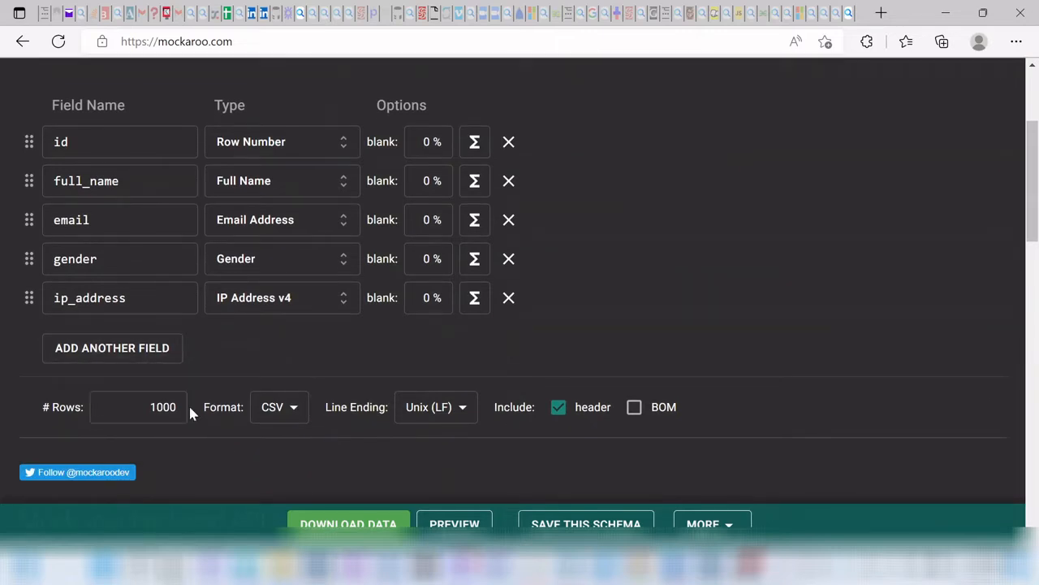
{"action": "left_click", "coordinate": [288, 411]}
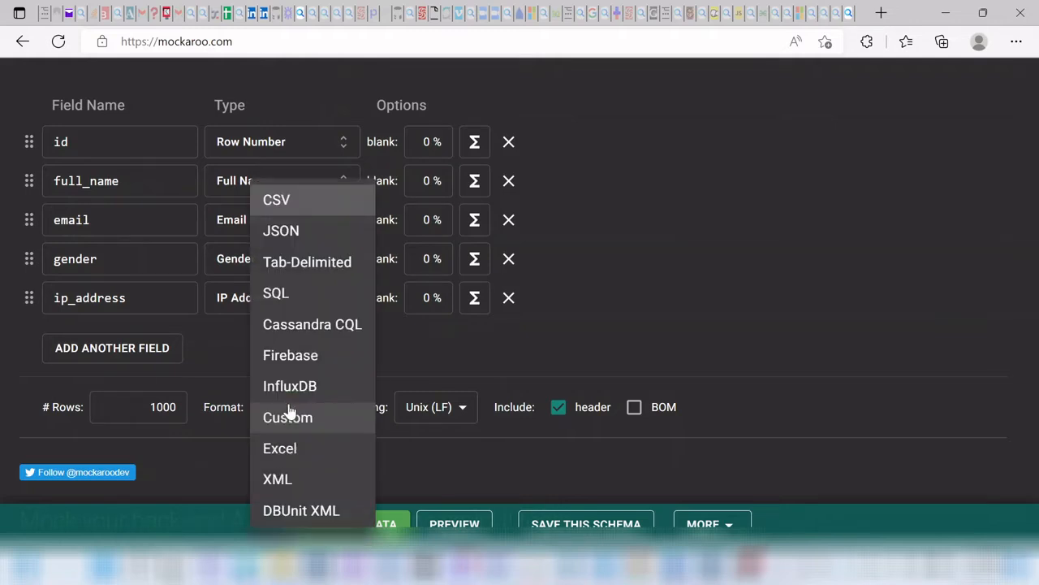
{"action": "left_click", "coordinate": [296, 291]}
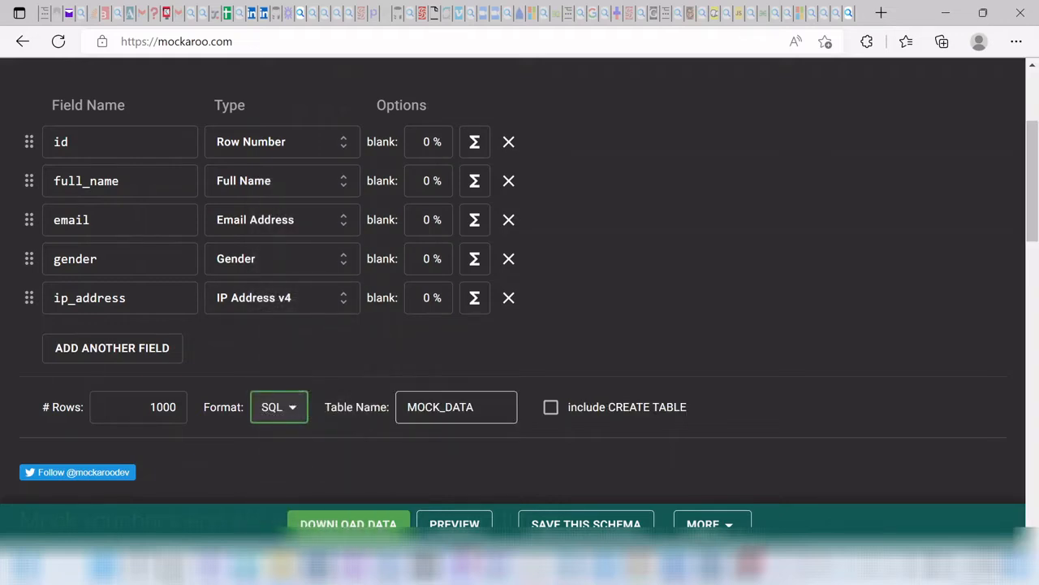
{"action": "left_click", "coordinate": [479, 407]}
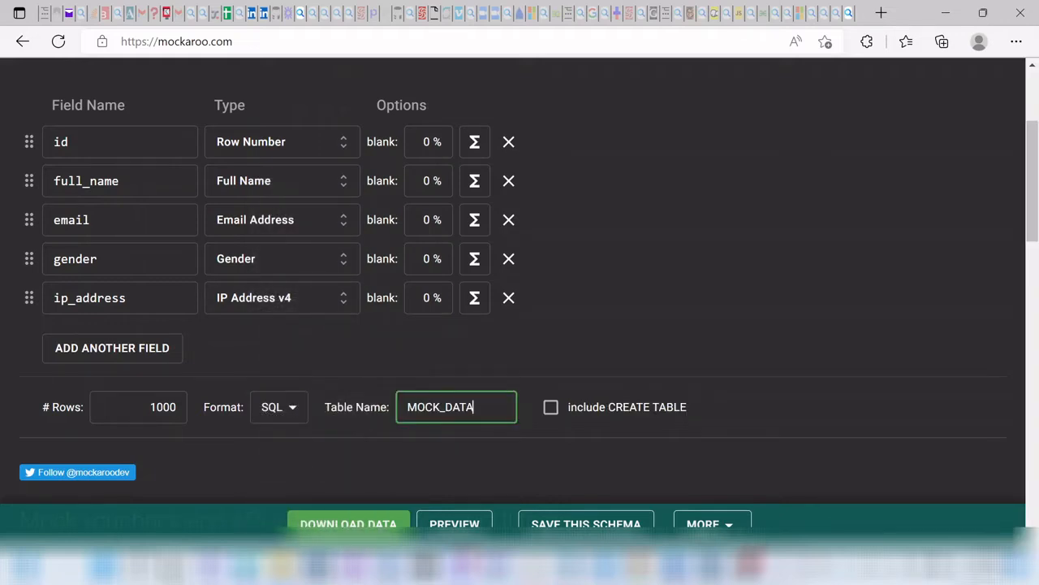
{"action": "key", "text": "shift+Left"}
{"action": "key", "text": "shift+Left"}
{"action": "key", "text": "shift+Left"}
{"action": "key", "text": "shift+Left"}
{"action": "key", "text": "shift+Left"}
{"action": "key", "text": "shift+Left"}
{"action": "key", "text": "shift+Left"}
{"action": "key", "text": "shift+Left"}
{"action": "key", "text": "shift+Left"}
{"action": "type", "text": "f"}
{"action": "type", "text": "Moc"}
{"action": "type", "text": "k_Data"}
{"action": "type", "text": "_for"}
{"action": "type", "text": "_video"}
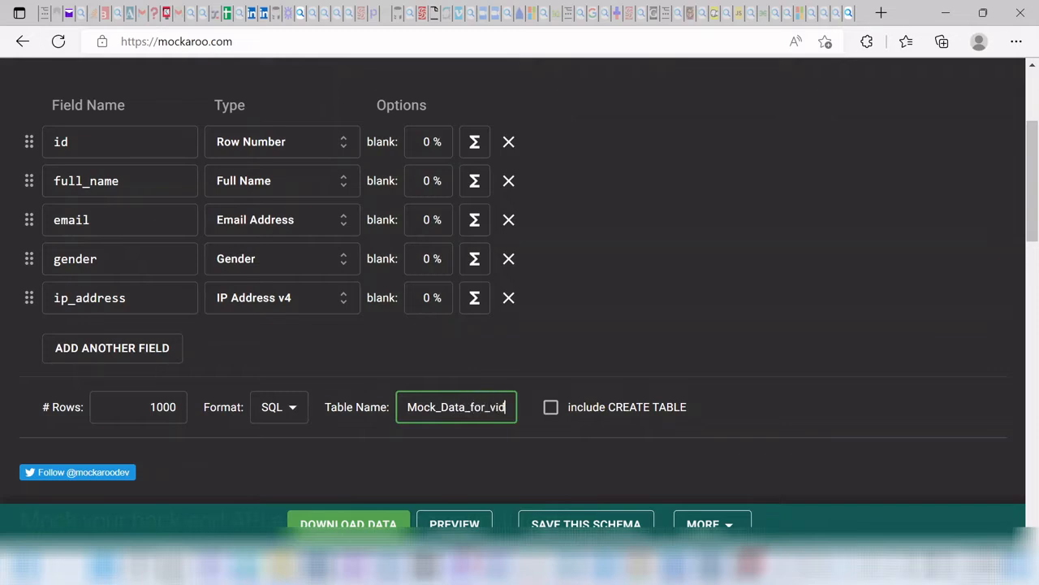
{"action": "left_click", "coordinate": [551, 408]}
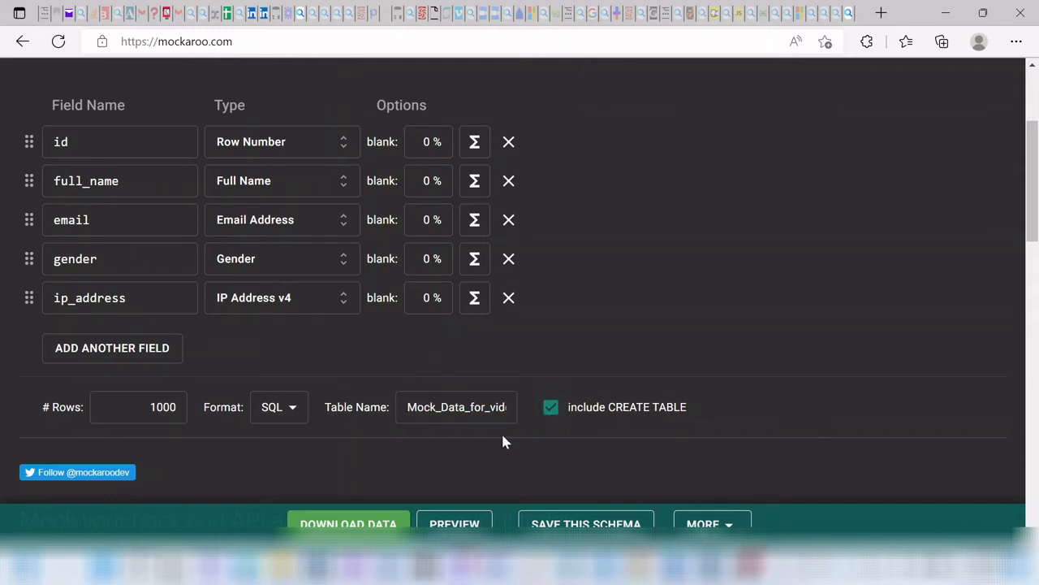
{"action": "scroll", "coordinate": [490, 435], "scroll_direction": "down", "scroll_amount": 3}
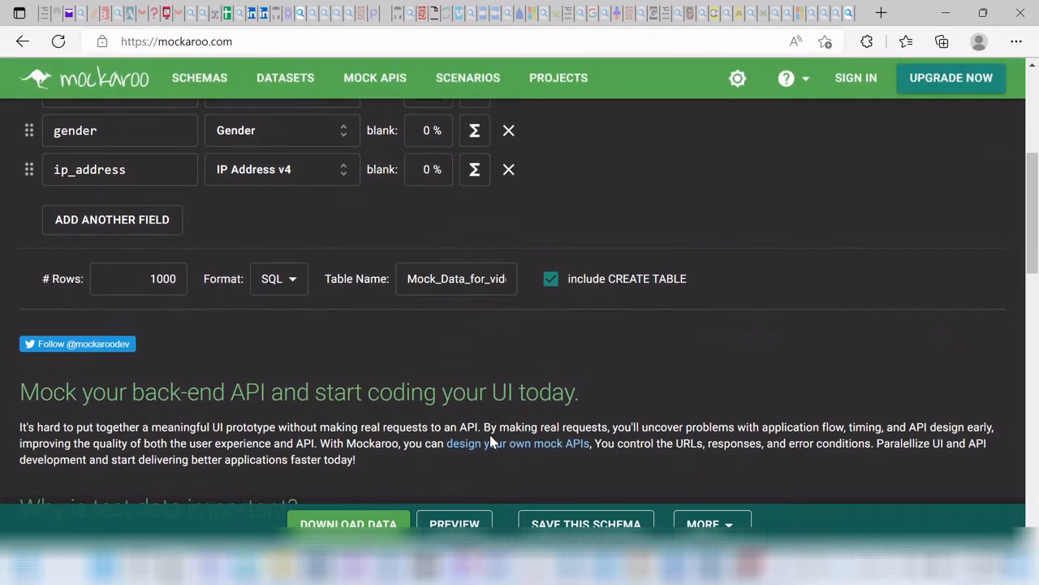
{"action": "scroll", "coordinate": [490, 441], "scroll_direction": "down", "scroll_amount": 1}
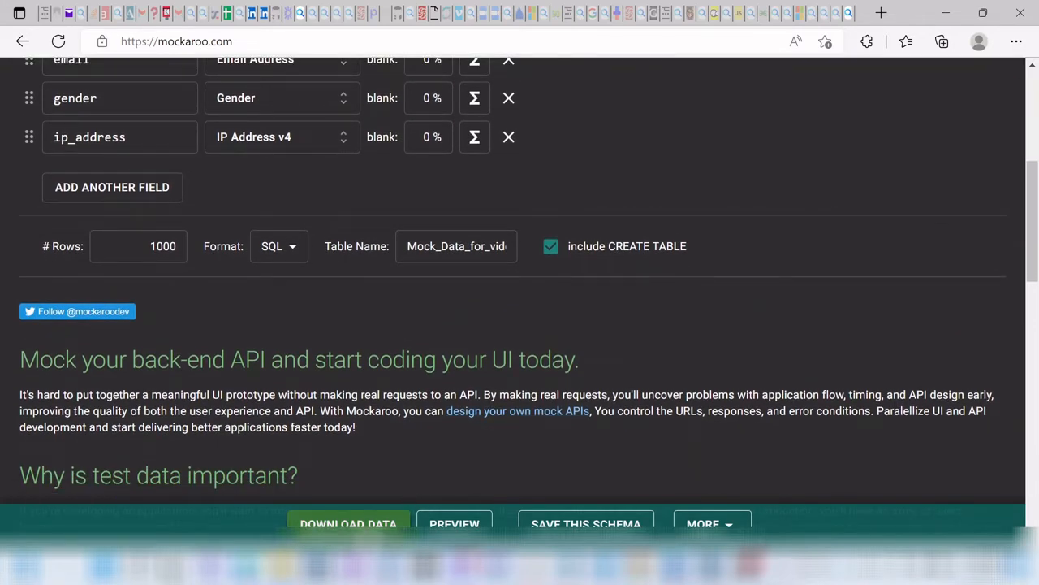
Step: Download the data as Mock_Data_for_video.sql, then switch to MySQL Workbench
{"action": "left_click", "coordinate": [349, 524]}
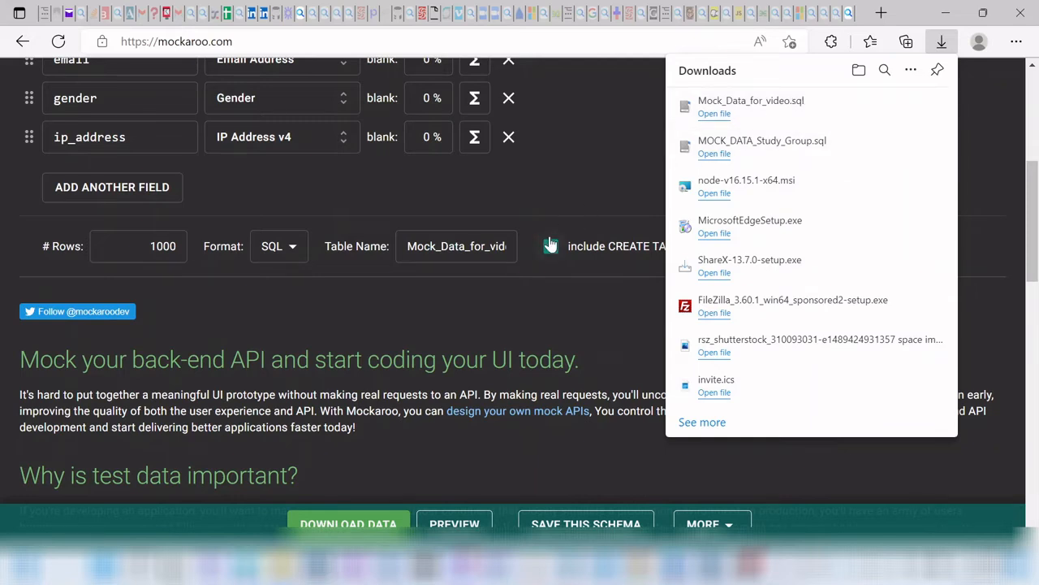
{"action": "left_click", "coordinate": [355, 213]}
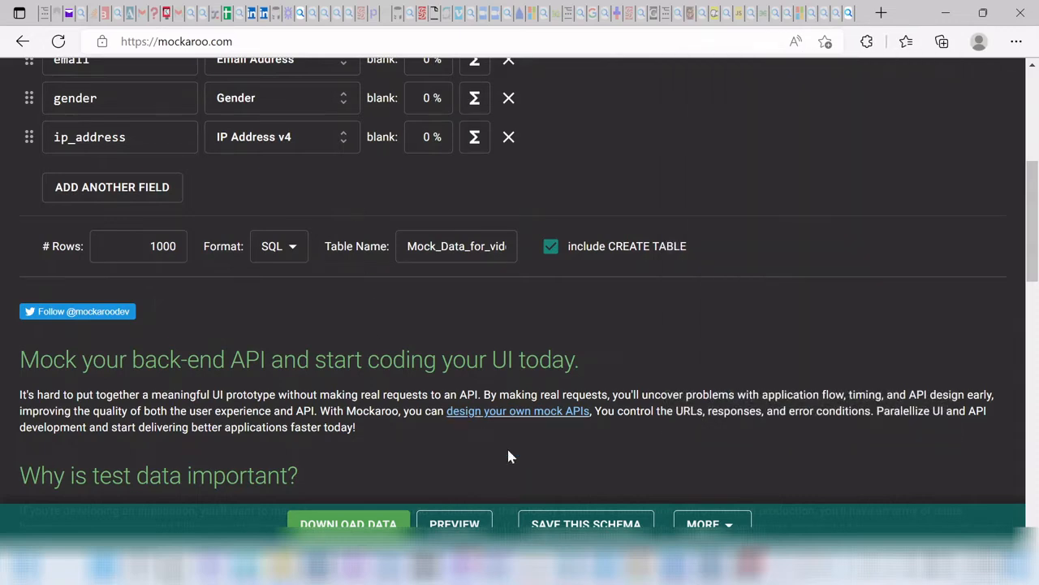
{"action": "left_click", "coordinate": [707, 569]}
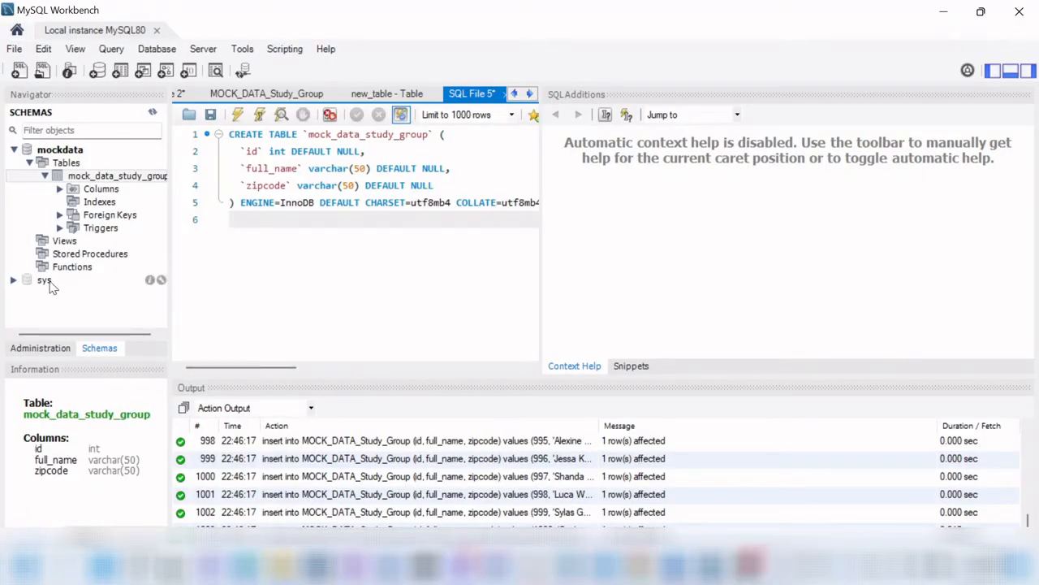
Step: Select mockdata, open a new query tab, and choose Mock_Data_for_video.sql as the script to open
{"action": "left_click", "coordinate": [65, 151]}
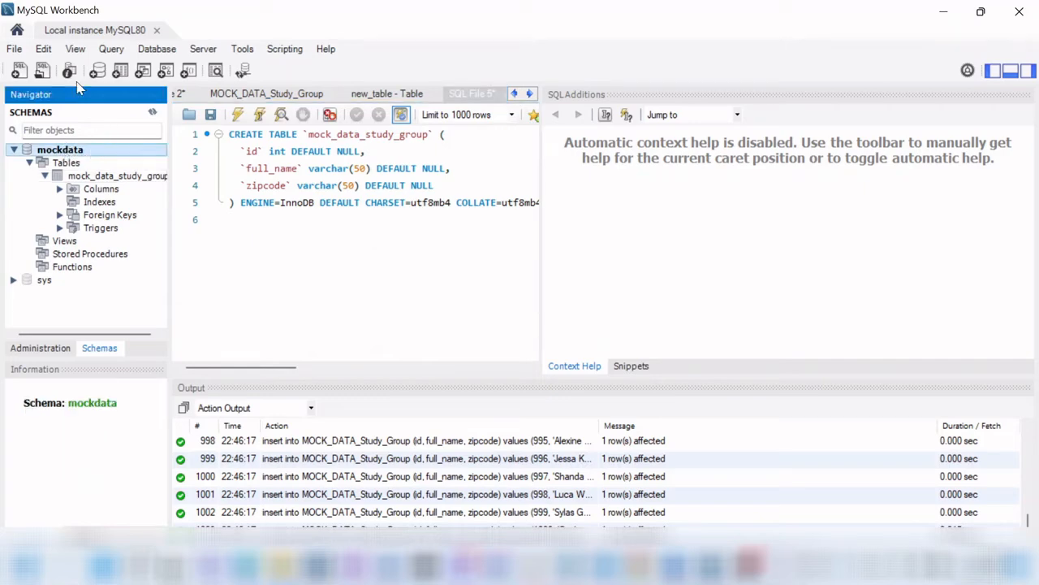
{"action": "left_click", "coordinate": [20, 71]}
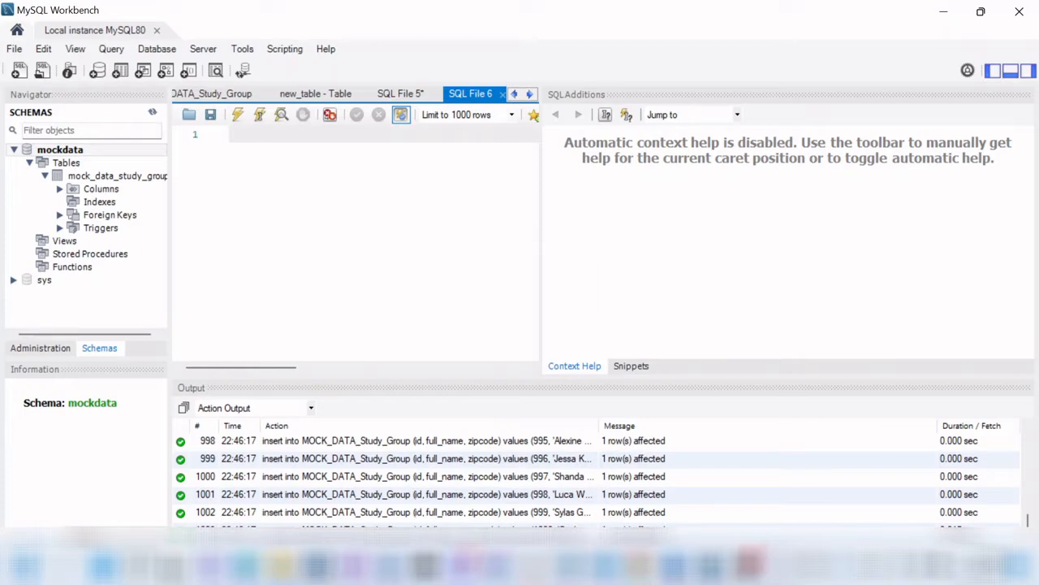
{"action": "left_click", "coordinate": [15, 49]}
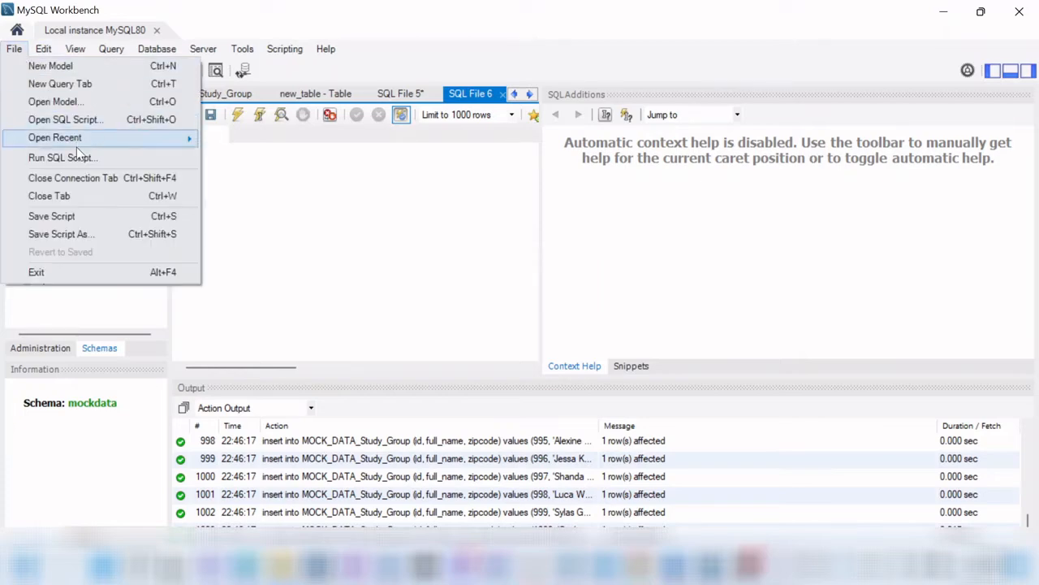
{"action": "left_click", "coordinate": [77, 120]}
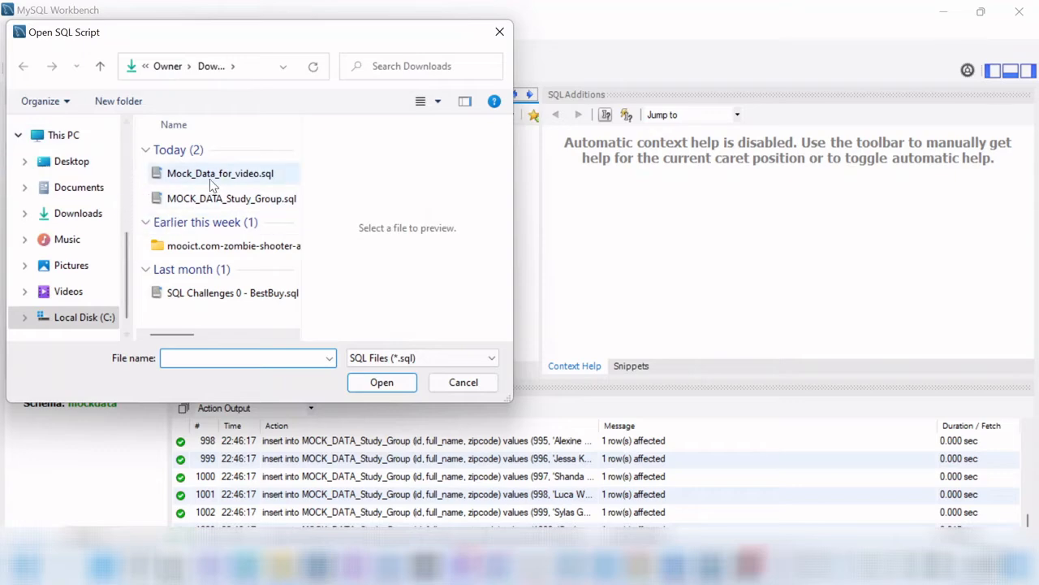
{"action": "left_click", "coordinate": [226, 177]}
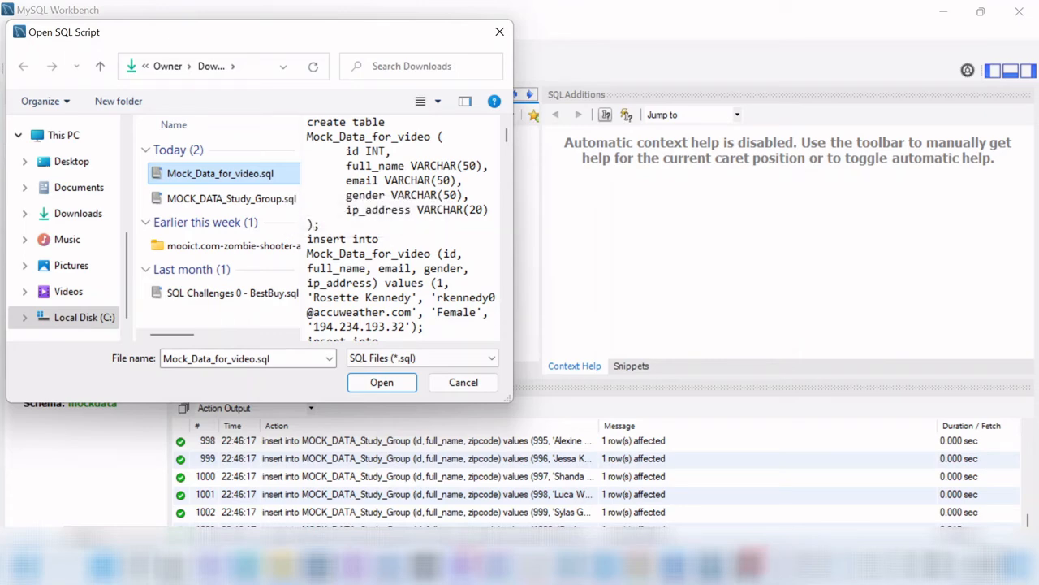
Step: Open Mock_Data_for_video.sql and paste its entire contents into the empty SQL File 6 tab
{"action": "left_click", "coordinate": [381, 382]}
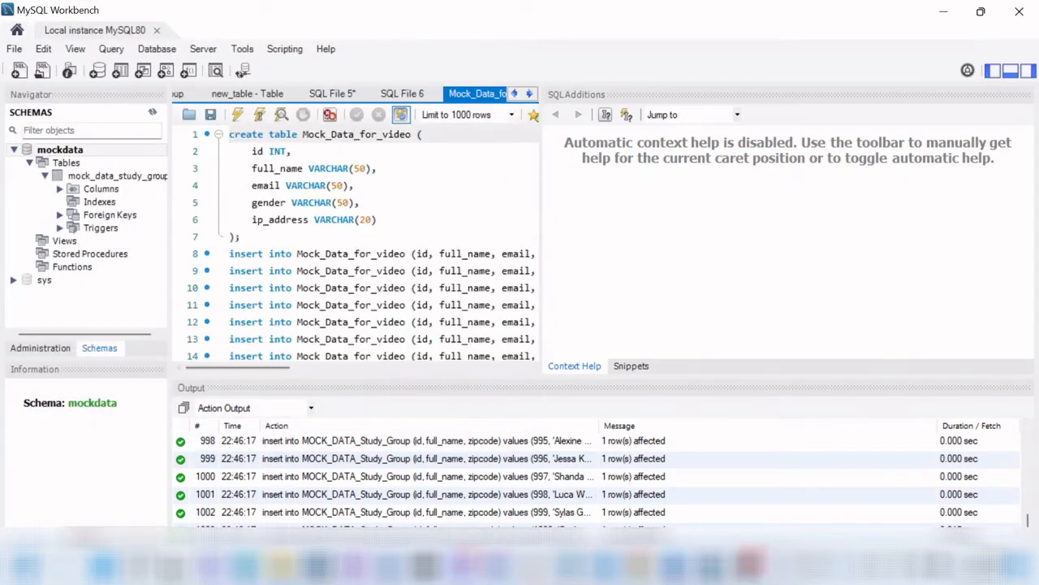
{"action": "left_click", "coordinate": [357, 270]}
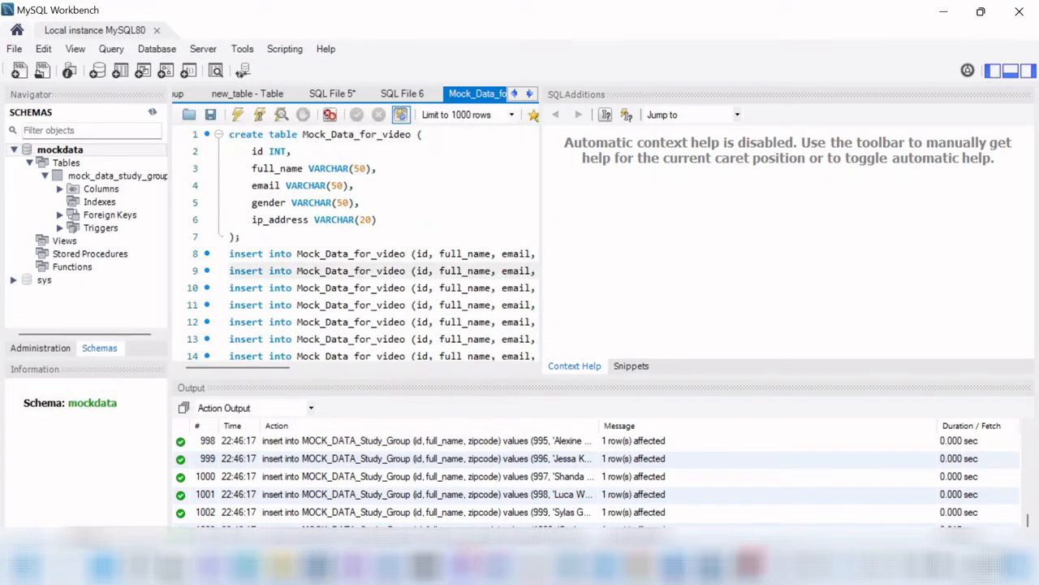
{"action": "key", "text": "ctrl+a"}
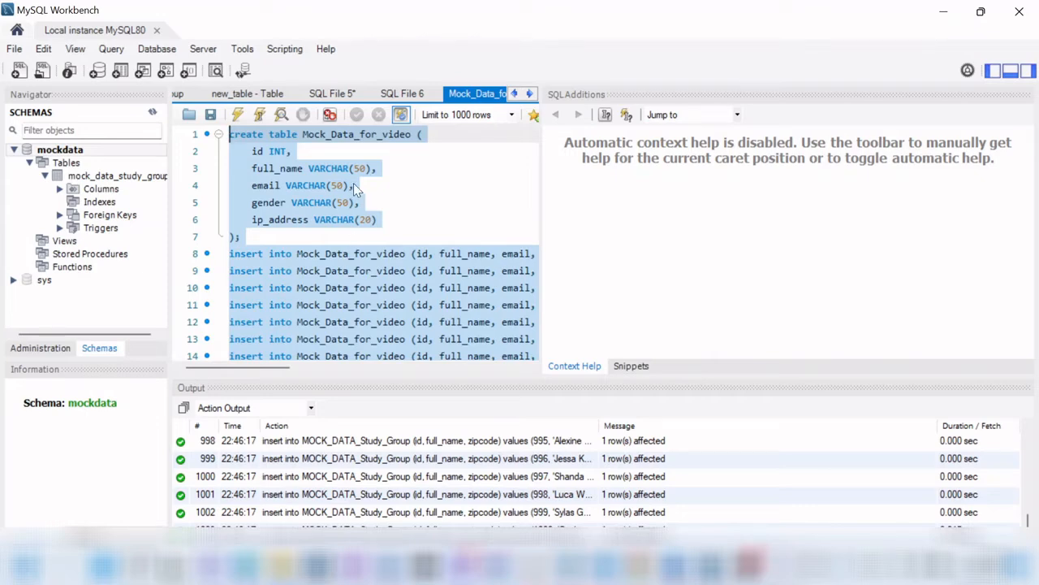
{"action": "left_click", "coordinate": [398, 94]}
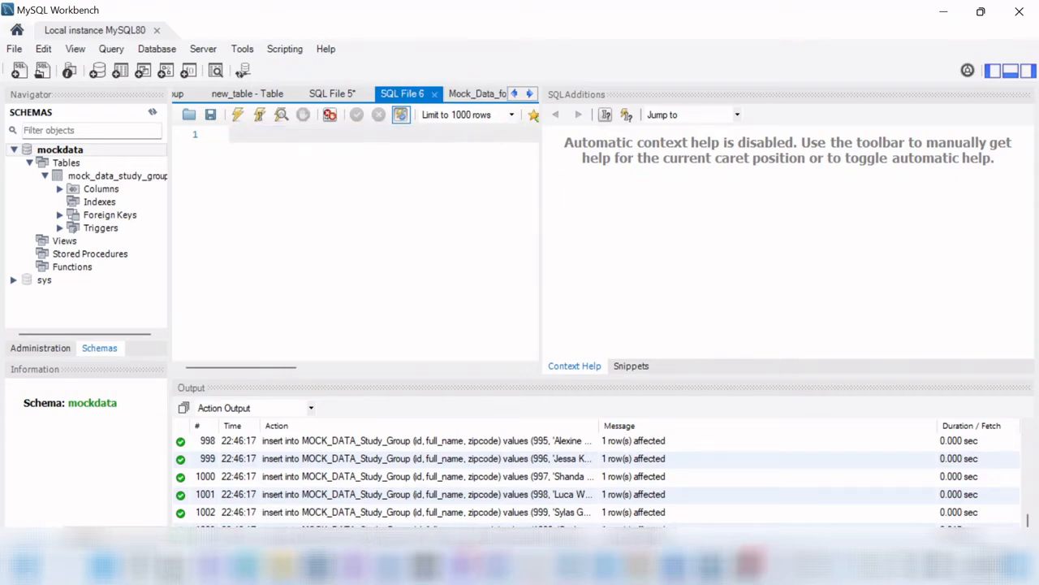
{"action": "key", "text": "ctrl+v"}
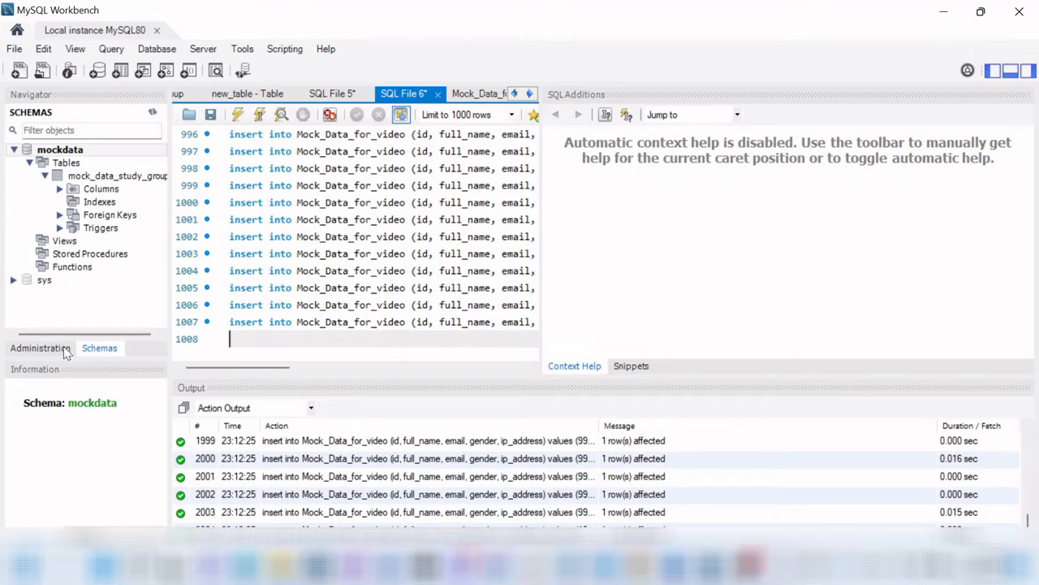
Step: Execute the whole pasted script to create and fill the Mock_Data_for_video table
{"action": "left_click", "coordinate": [61, 348]}
{"action": "left_click", "coordinate": [96, 351]}
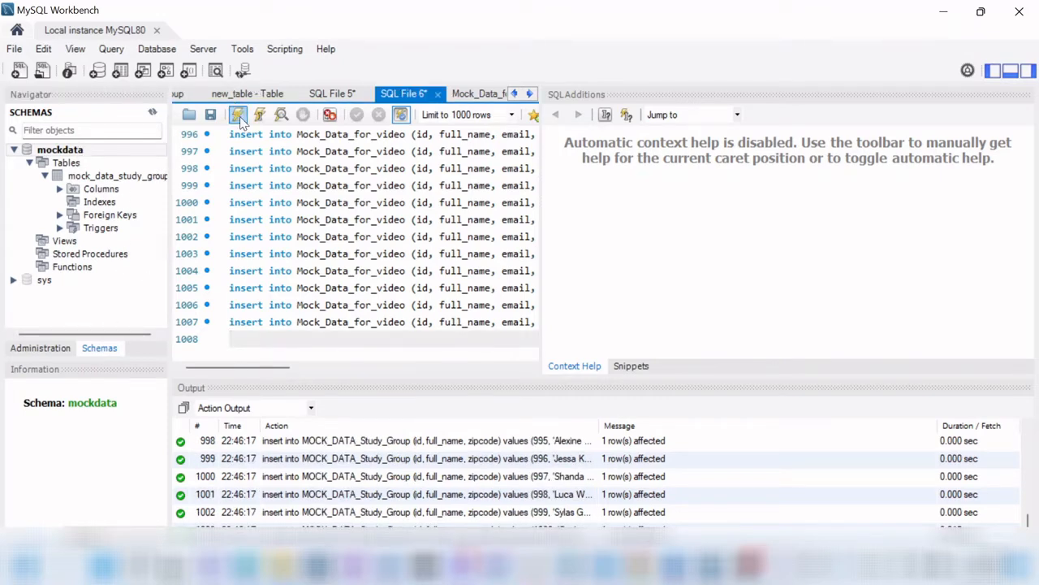
{"action": "left_click", "coordinate": [238, 115]}
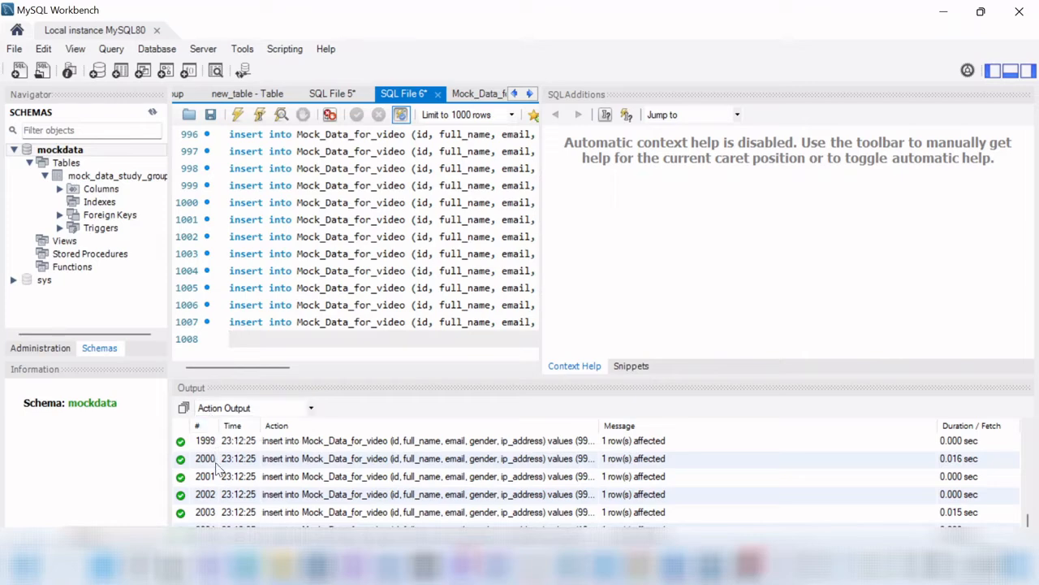
Step: Refresh the mockdata schema, expand mock_data_for_video, and bring up its context menu
{"action": "left_click", "coordinate": [152, 113]}
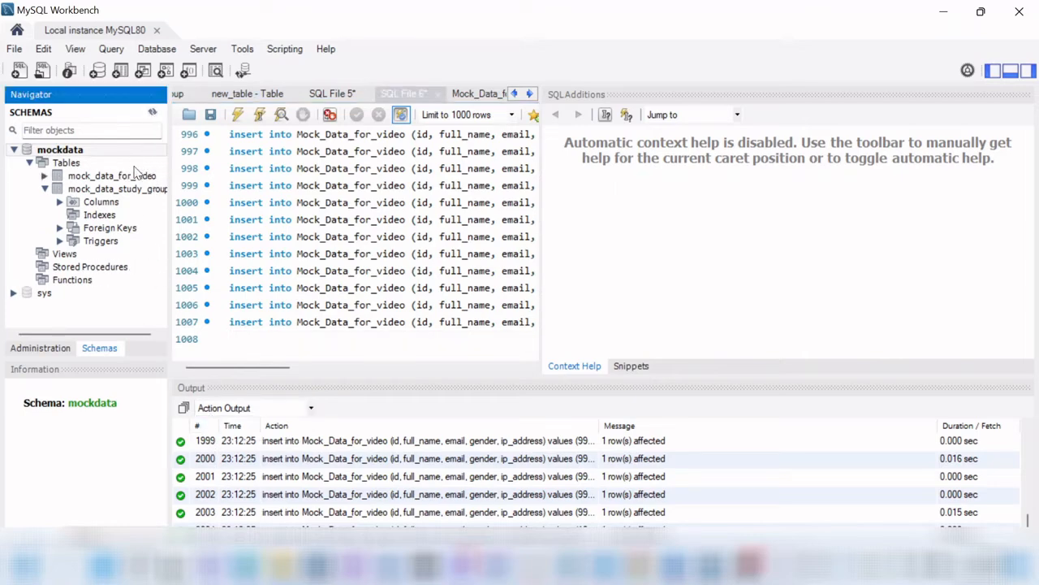
{"action": "left_click", "coordinate": [96, 179]}
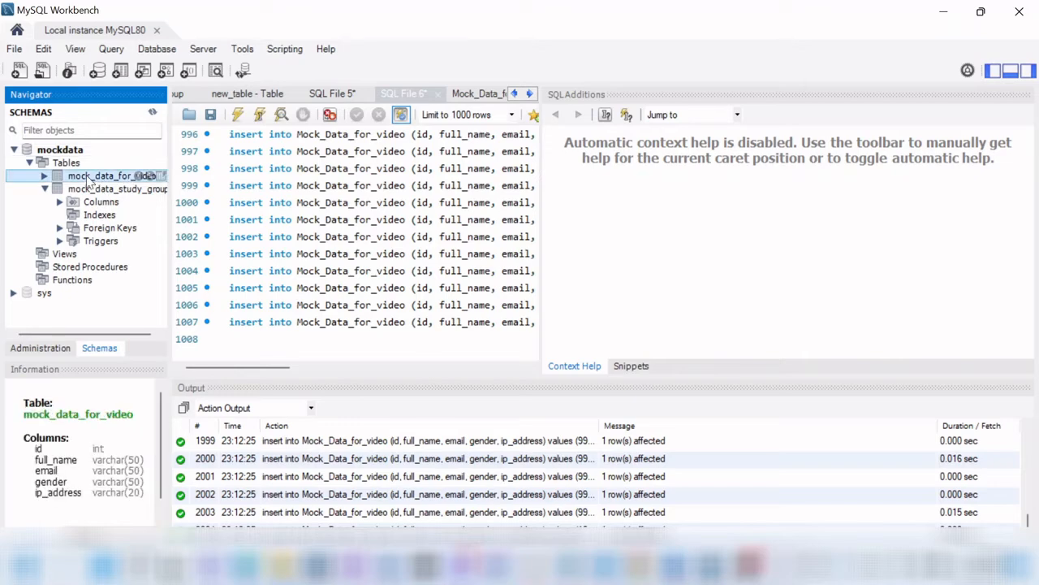
{"action": "left_click", "coordinate": [44, 177]}
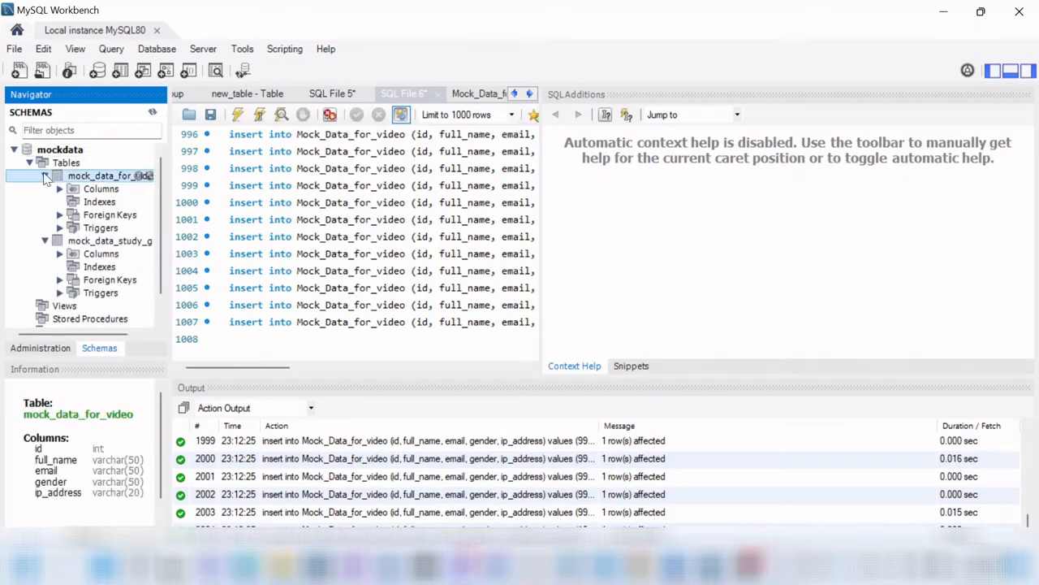
{"action": "right_click", "coordinate": [90, 180]}
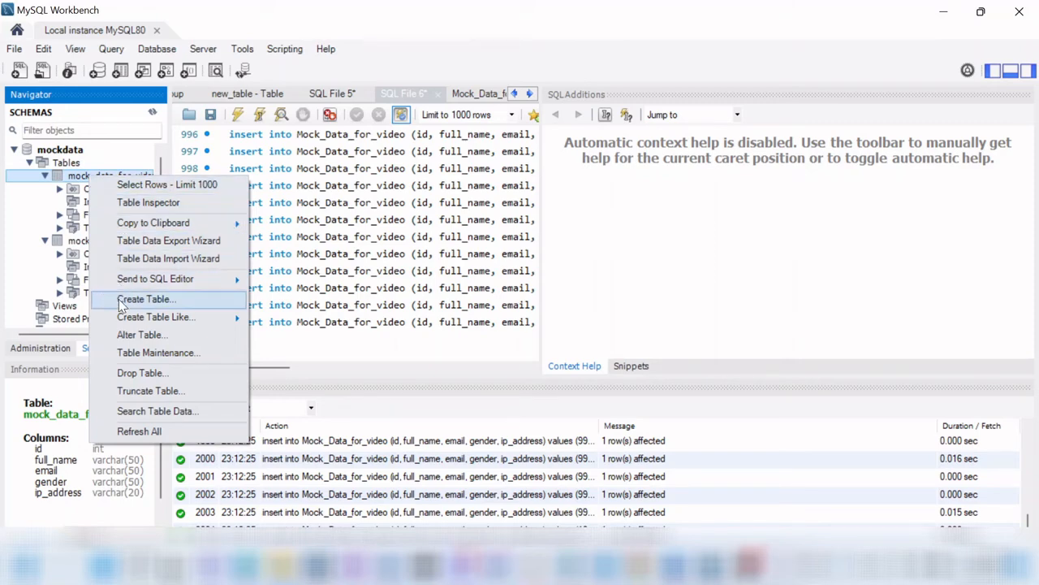
Step: Clear the old study-group script out of SQL File 5
{"action": "mouse_move", "coordinate": [153, 286]}
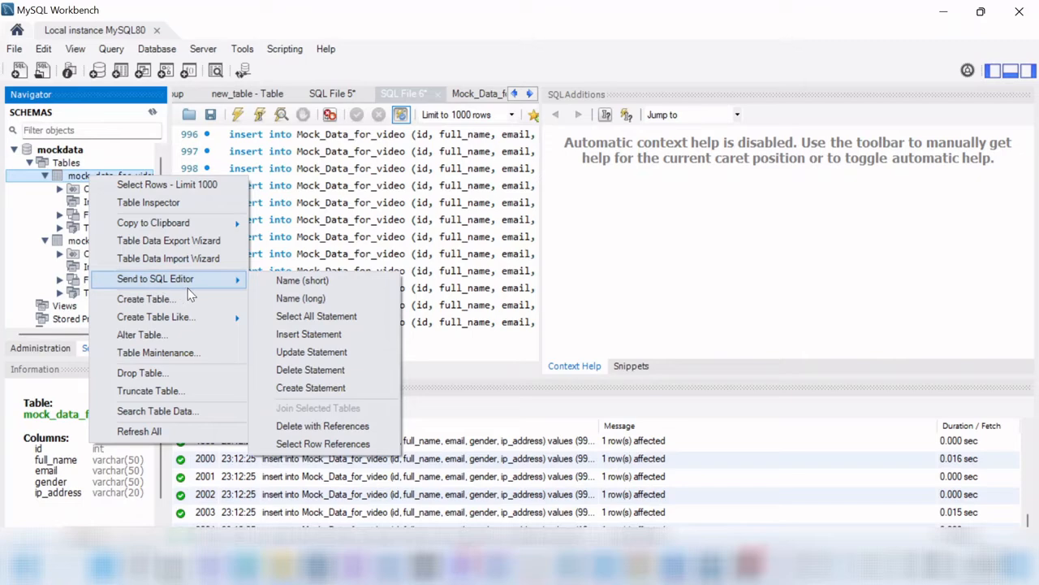
{"action": "left_click", "coordinate": [329, 94]}
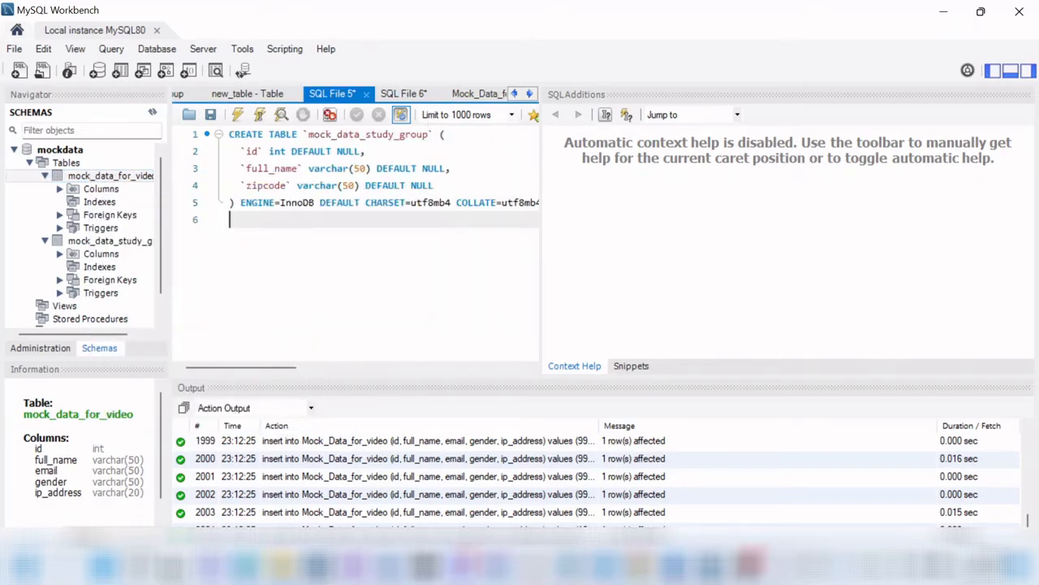
{"action": "key", "text": "ctrl+a"}
{"action": "key", "text": "Delete"}
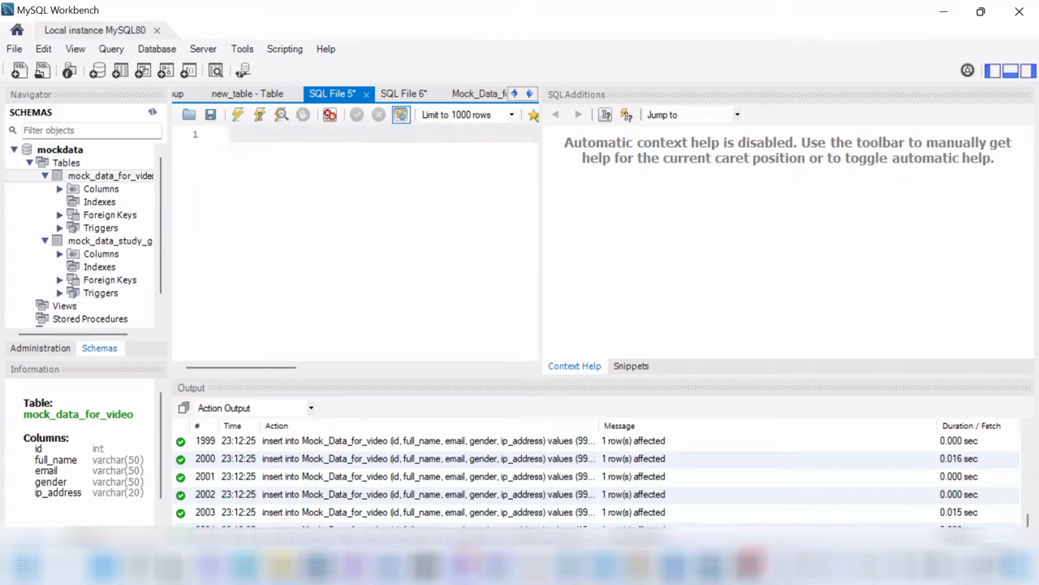
Step: Send mock_data_for_video's CREATE statement to the SQL editor and select the whole statement
{"action": "right_click", "coordinate": [106, 177]}
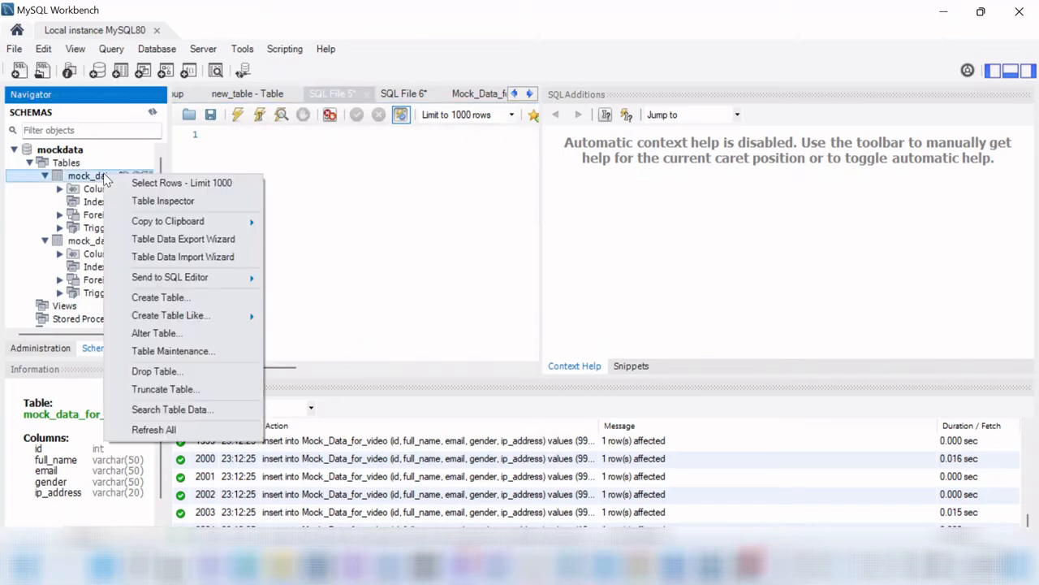
{"action": "mouse_move", "coordinate": [180, 278]}
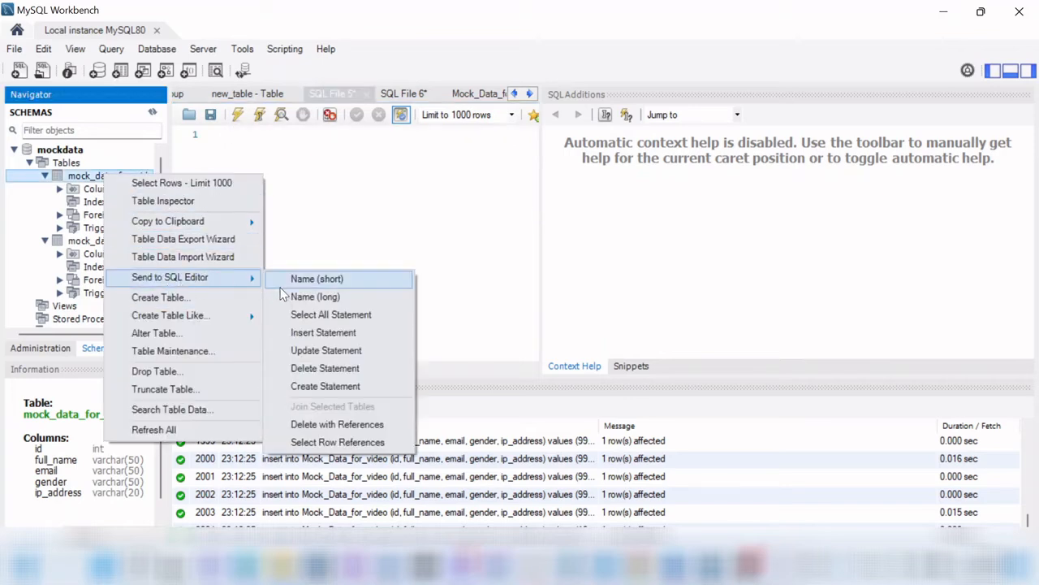
{"action": "left_click", "coordinate": [324, 386]}
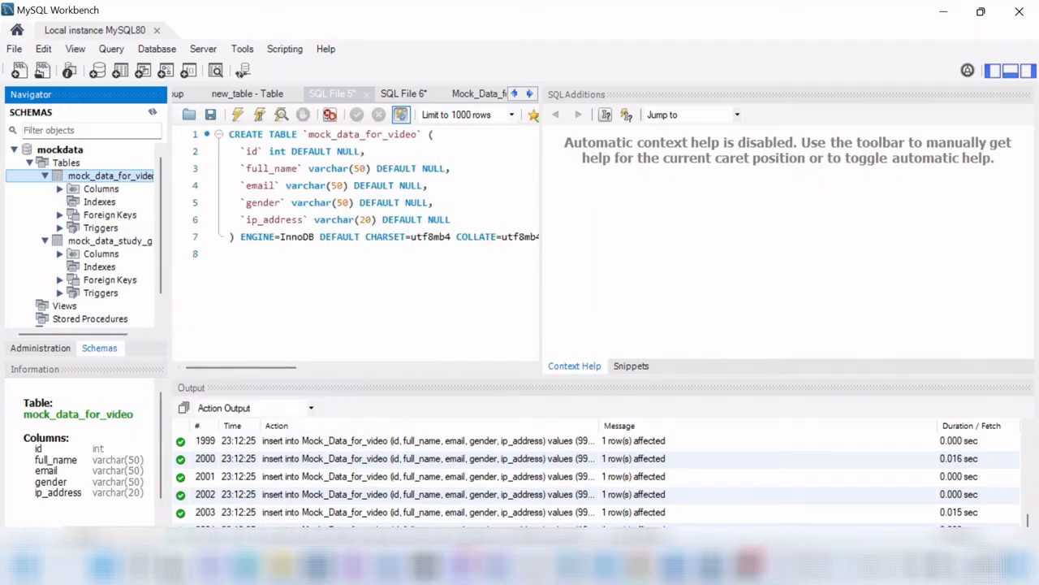
{"action": "left_click_drag", "start_coordinate": [454, 254], "coordinate": [214, 120]}
{"action": "key", "text": "ctrl+c"}
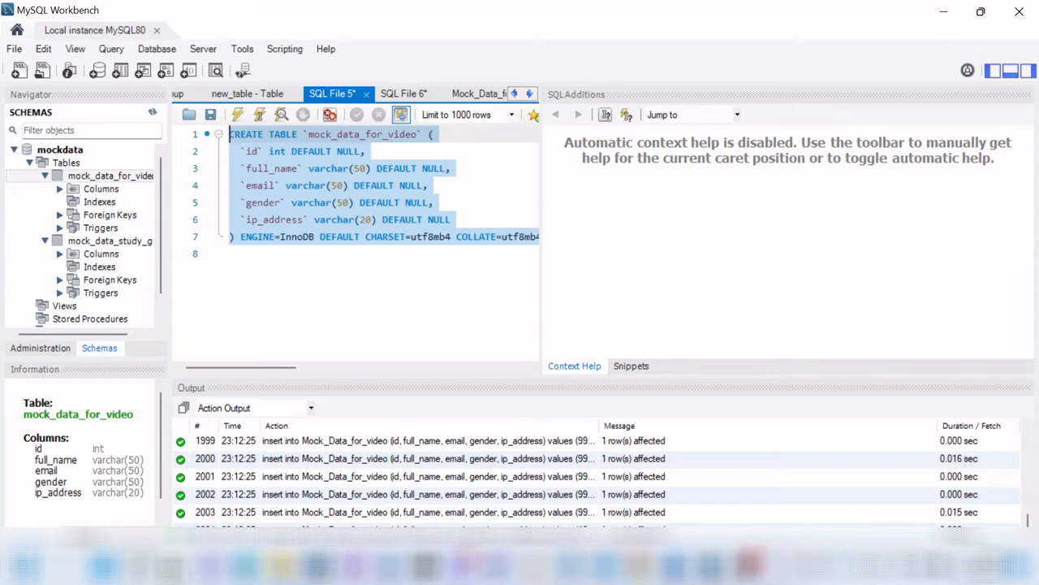
{"action": "left_click", "coordinate": [246, 564]}
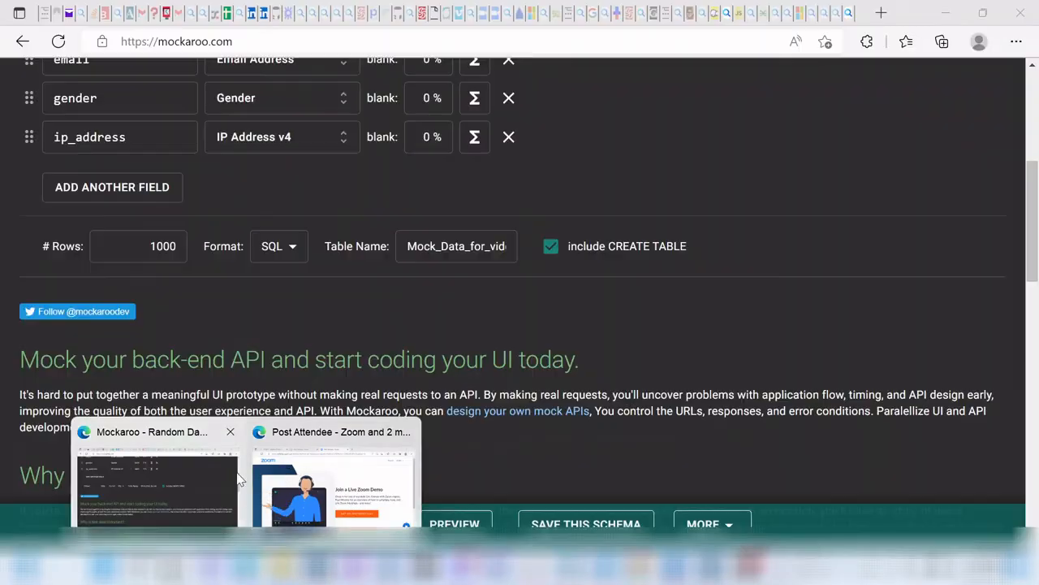
Step: Bring the Mockaroo Edge window forward and load codverter.com in it
{"action": "left_click", "coordinate": [238, 480]}
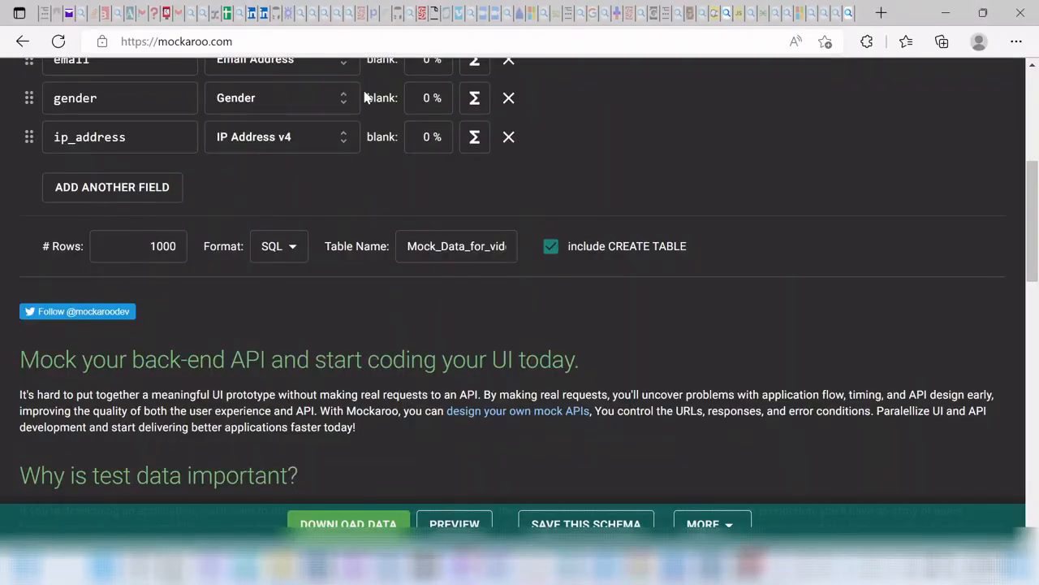
{"action": "key", "text": "ctrl+l"}
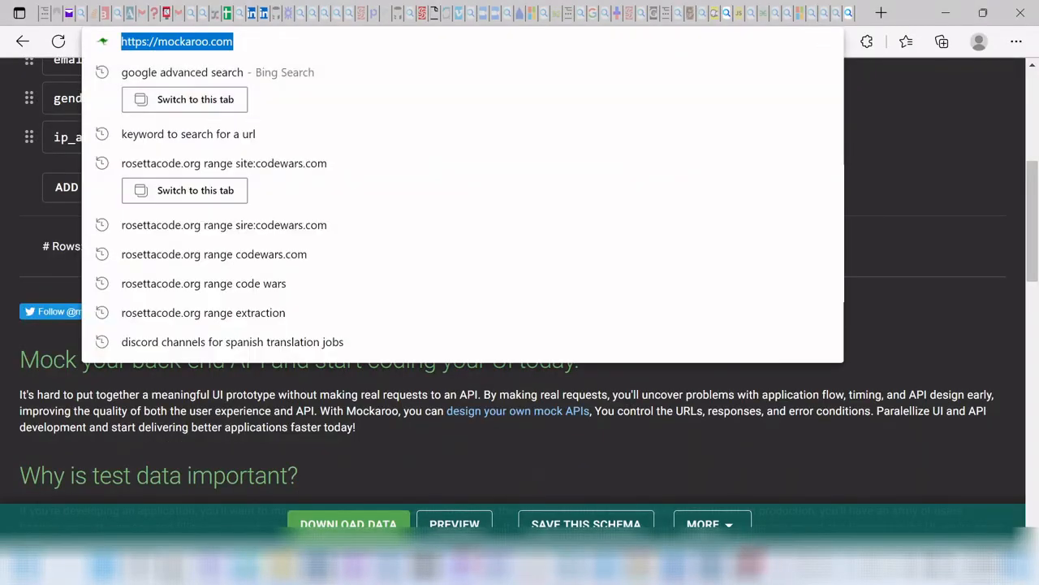
{"action": "type", "text": "codever"}
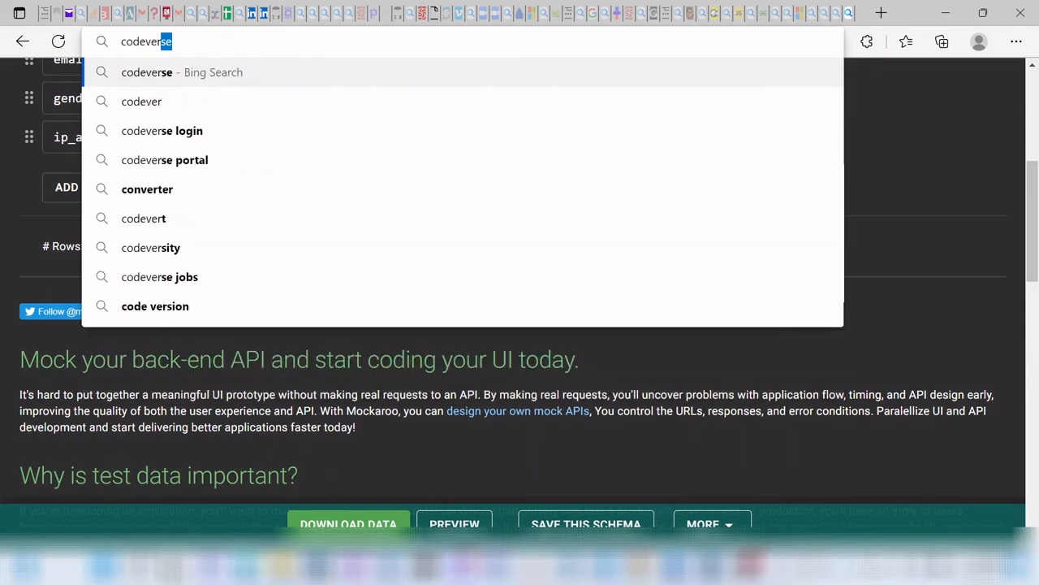
{"action": "key", "text": "BackSpace"}
{"action": "key", "text": "BackSpace"}
{"action": "key", "text": "BackSpace"}
{"action": "key", "text": "BackSpace"}
{"action": "key", "text": "BackSpace"}
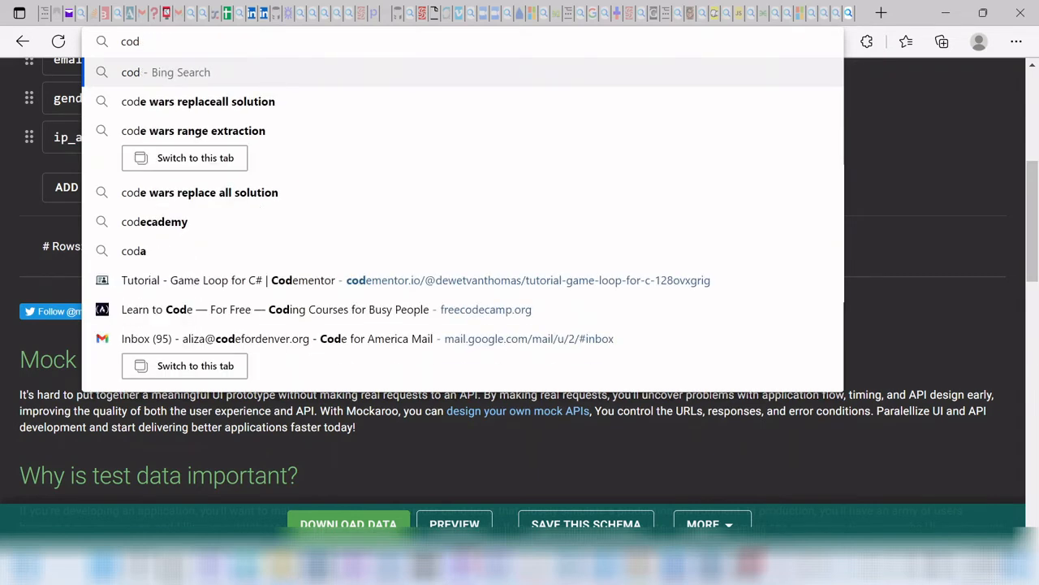
{"action": "type", "text": "ve"}
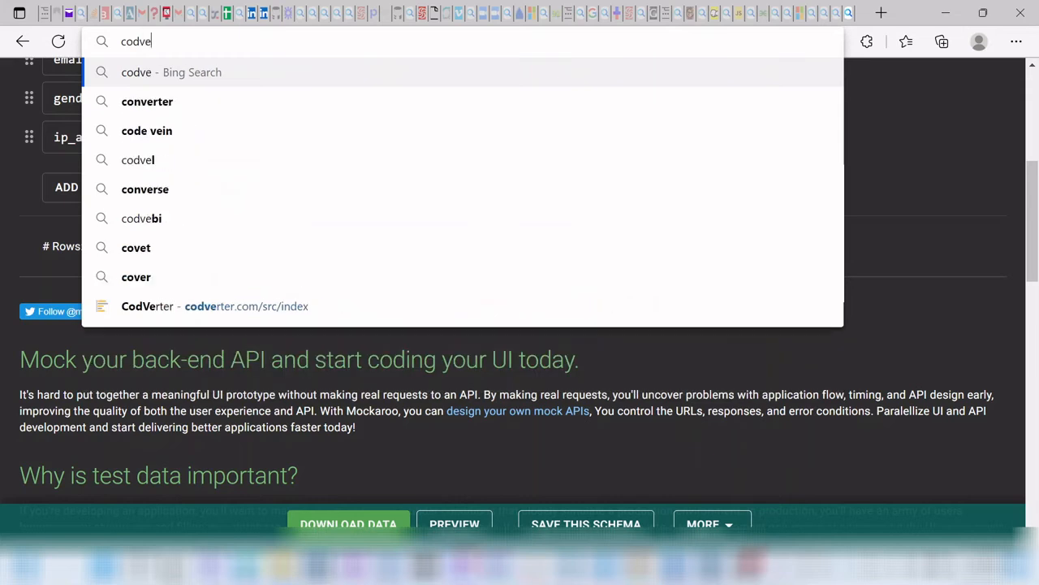
{"action": "type", "text": "rter"}
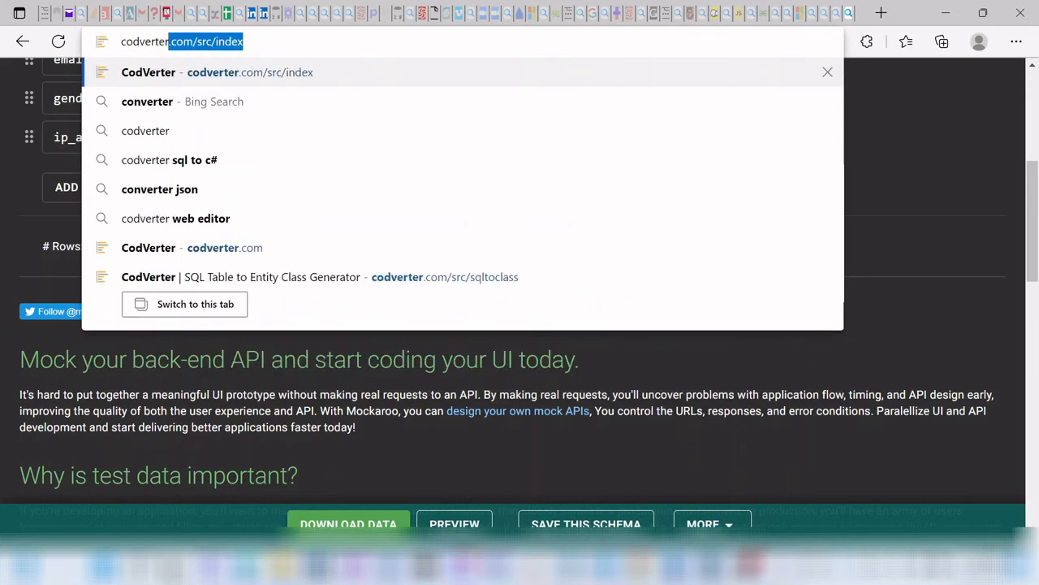
{"action": "key", "text": "Right"}
{"action": "key", "text": "BackSpace"}
{"action": "key", "text": "BackSpace"}
{"action": "key", "text": "BackSpace"}
{"action": "key", "text": "BackSpace"}
{"action": "key", "text": "BackSpace"}
{"action": "key", "text": "BackSpace"}
{"action": "key", "text": "BackSpace"}
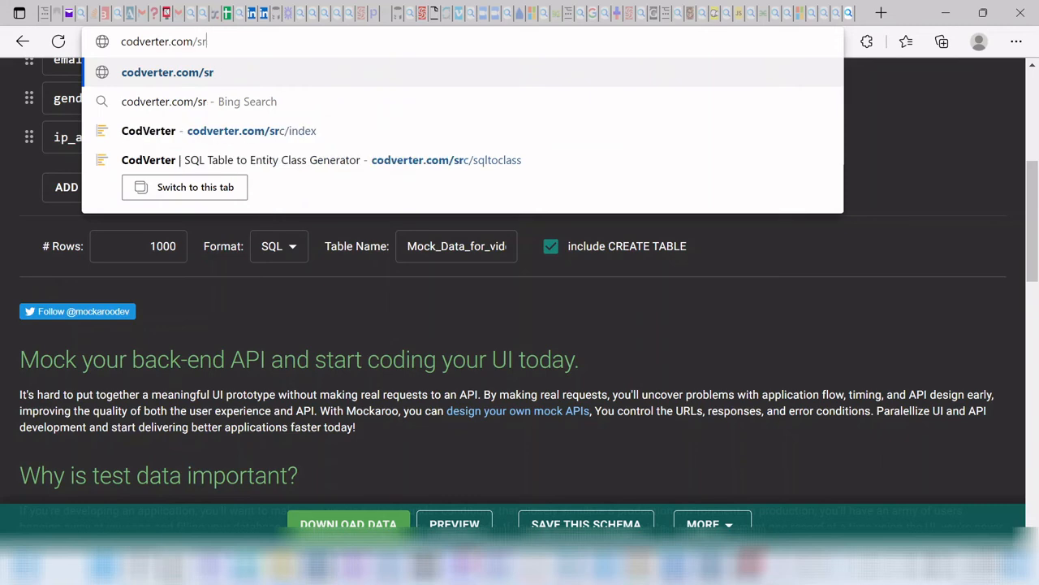
{"action": "key", "text": "BackSpace"}
{"action": "key", "text": "BackSpace"}
{"action": "key", "text": "Return"}
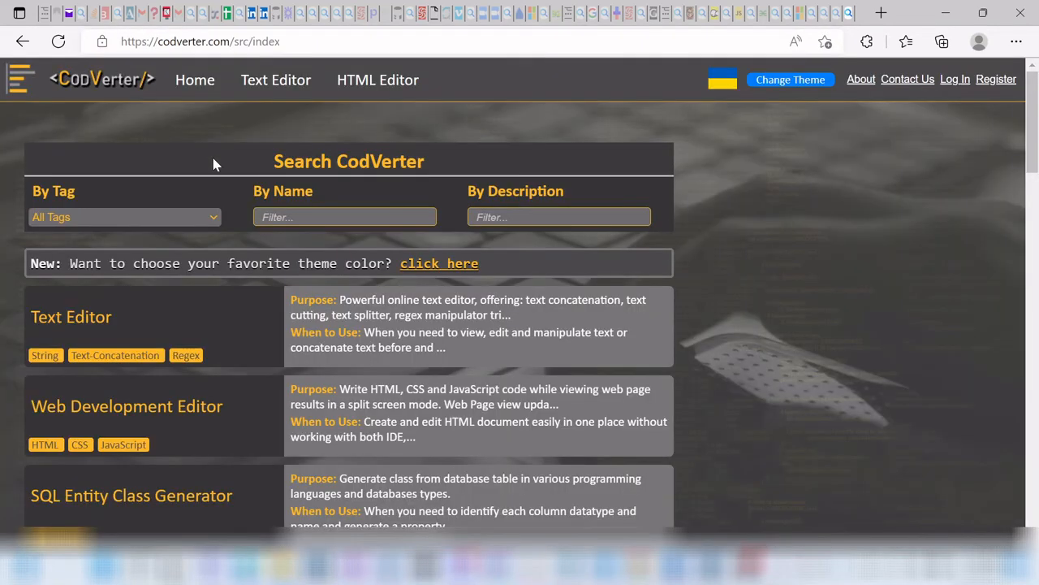
Step: Open the SQL Entity Class Generator, choose Java, and paste the mock_data_for_video CREATE TABLE statement
{"action": "left_click", "coordinate": [162, 499]}
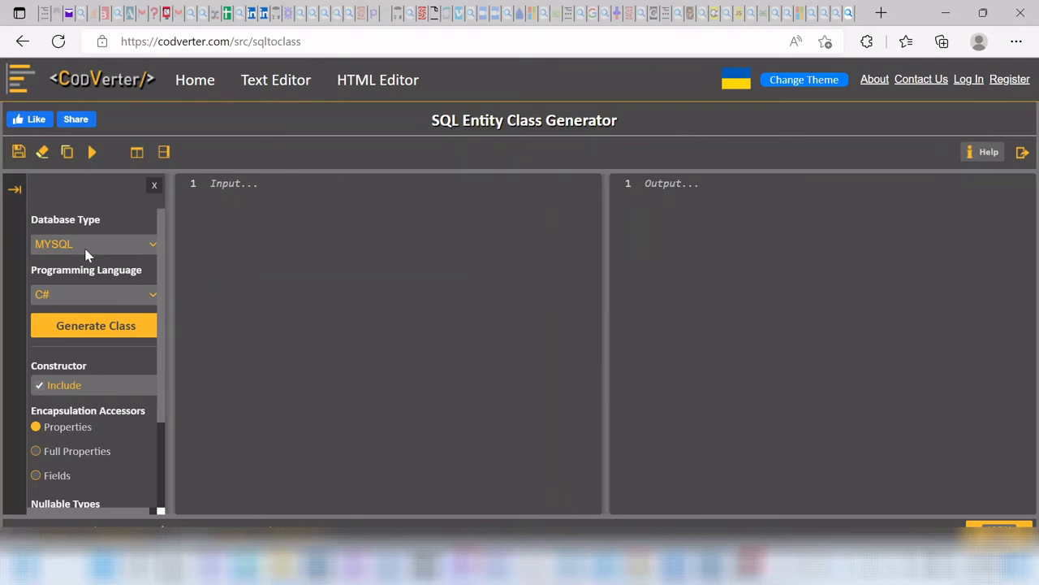
{"action": "left_click", "coordinate": [69, 297]}
{"action": "left_click", "coordinate": [69, 328]}
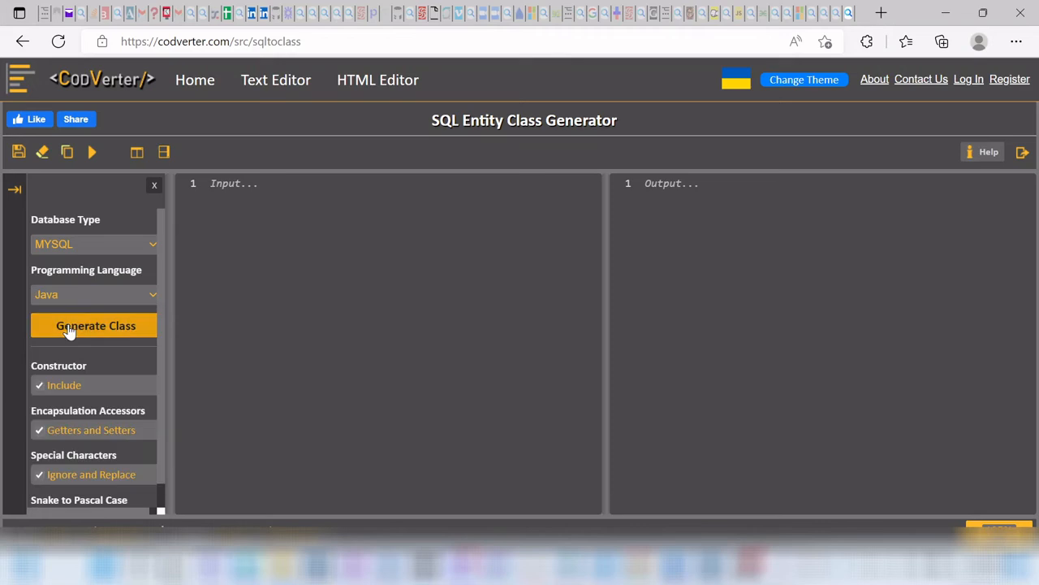
{"action": "left_click", "coordinate": [229, 234]}
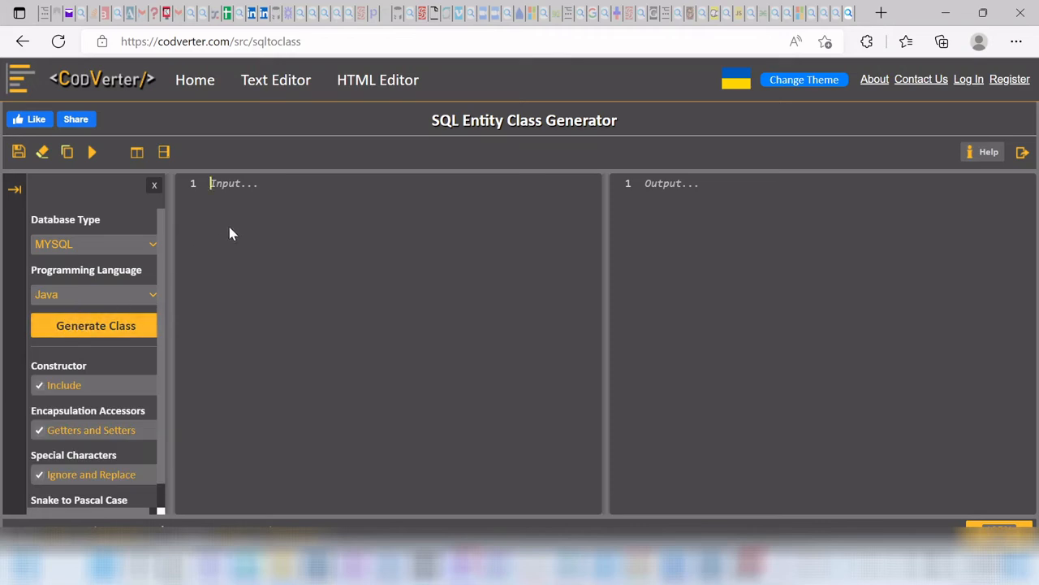
{"action": "key", "text": "ctrl+v"}
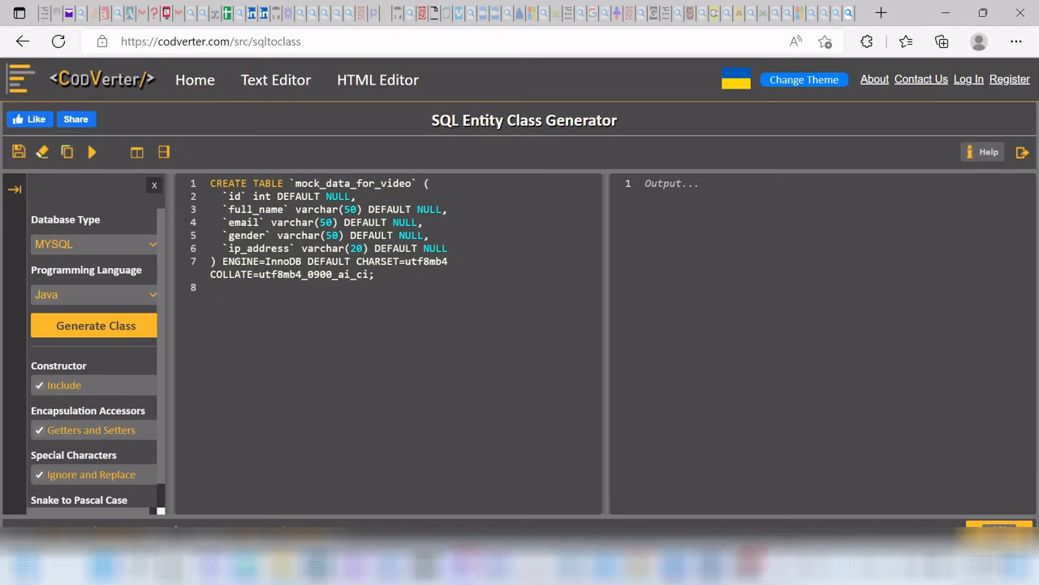
Step: Generate the mock_data_for_video class in Java and scroll through the output
{"action": "left_click", "coordinate": [121, 328]}
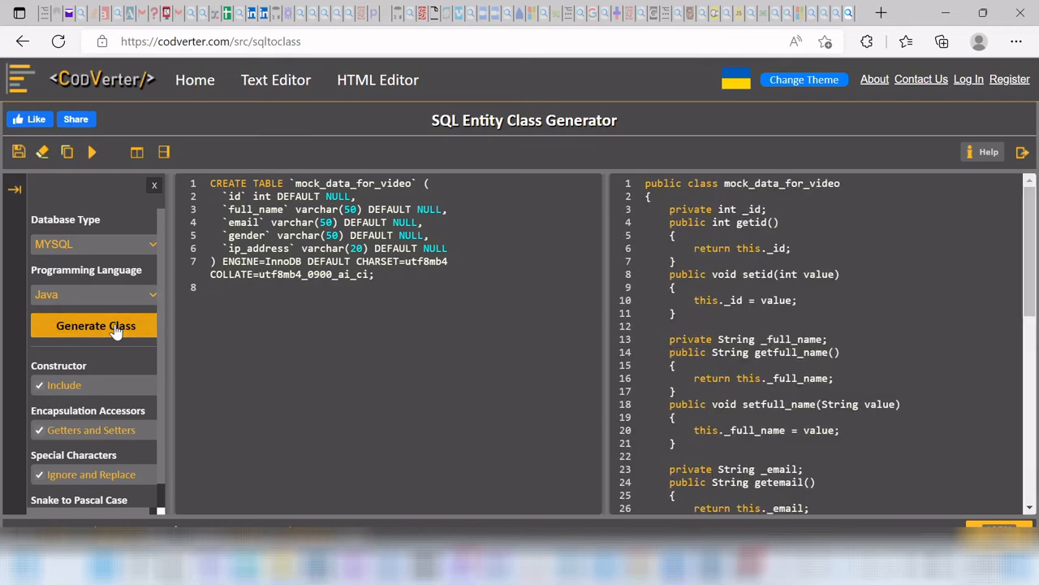
{"action": "scroll", "coordinate": [812, 349], "scroll_direction": "down", "scroll_amount": 5}
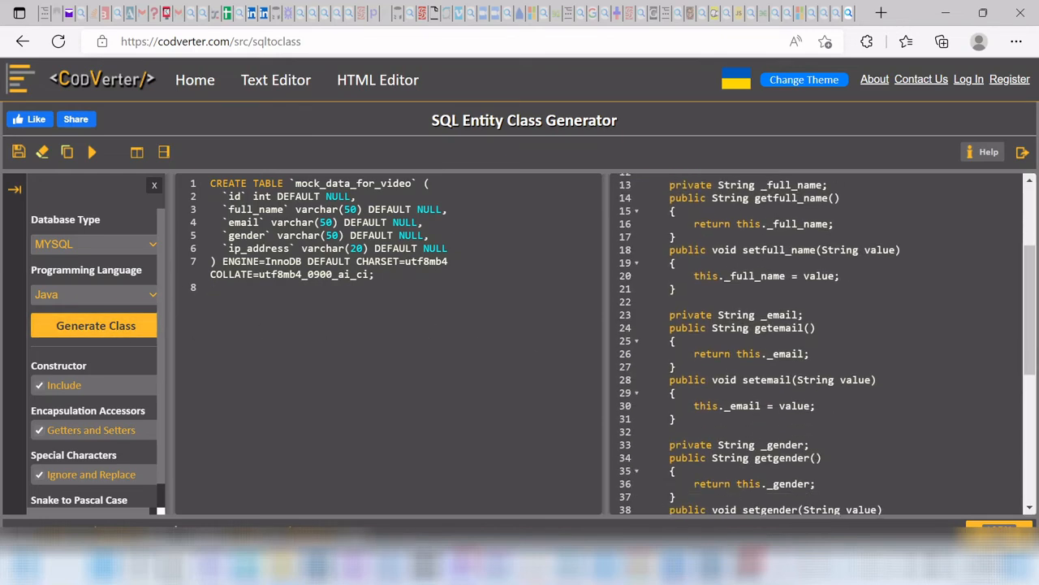
{"action": "scroll", "coordinate": [820, 341], "scroll_direction": "down", "scroll_amount": 2}
{"action": "scroll", "coordinate": [816, 345], "scroll_direction": "up", "scroll_amount": 7}
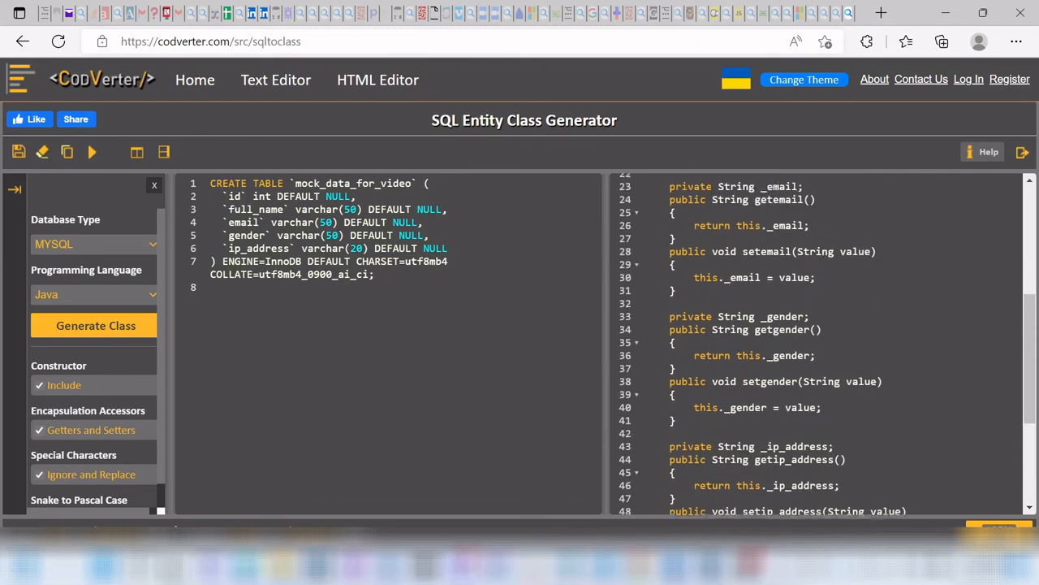
Step: Regenerate the mock_data_for_video class in C#, then in JavaScript
{"action": "left_click", "coordinate": [134, 298]}
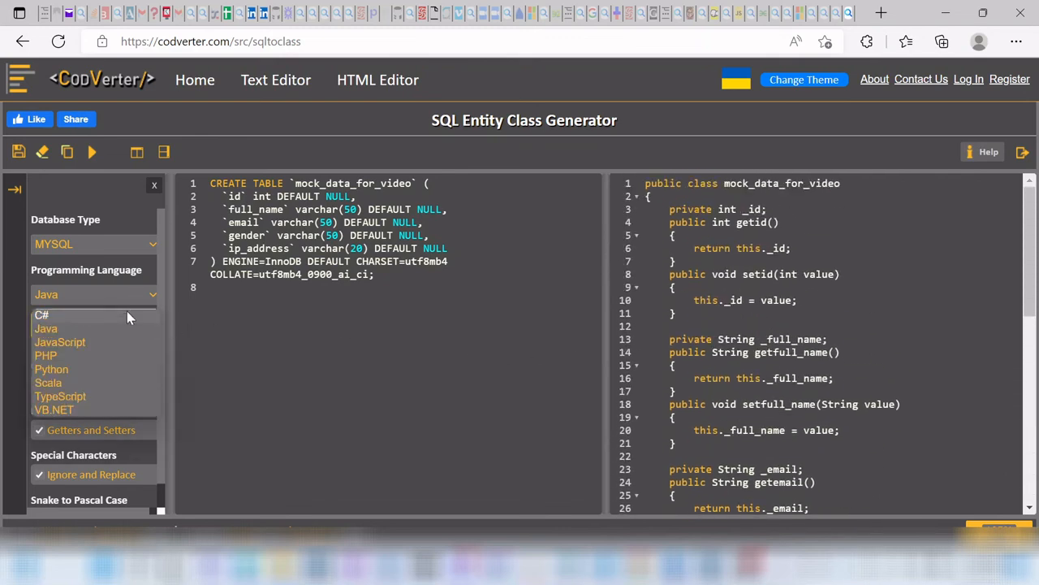
{"action": "left_click", "coordinate": [126, 314]}
{"action": "left_click", "coordinate": [124, 325]}
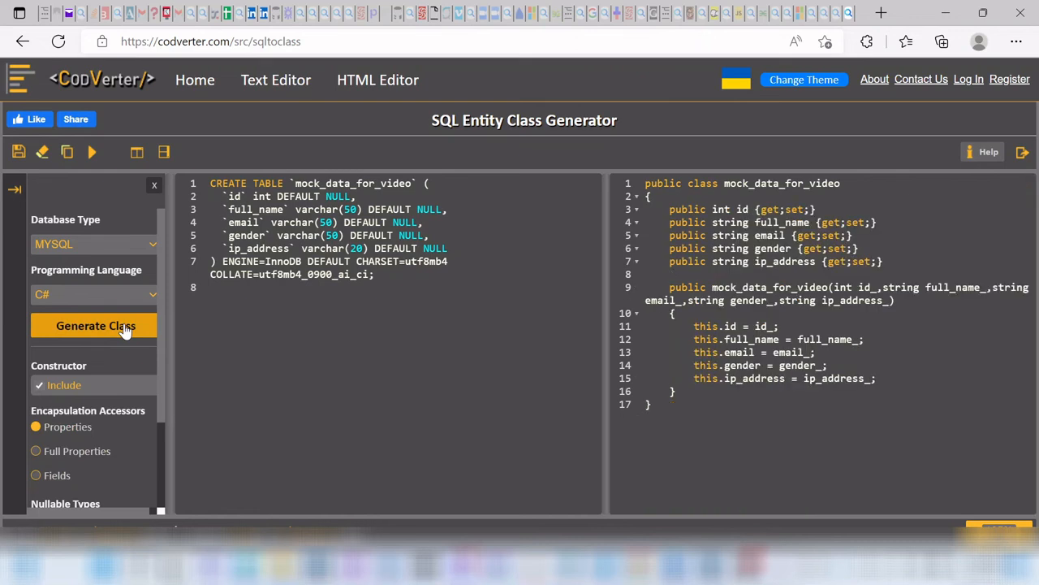
{"action": "left_click", "coordinate": [130, 296]}
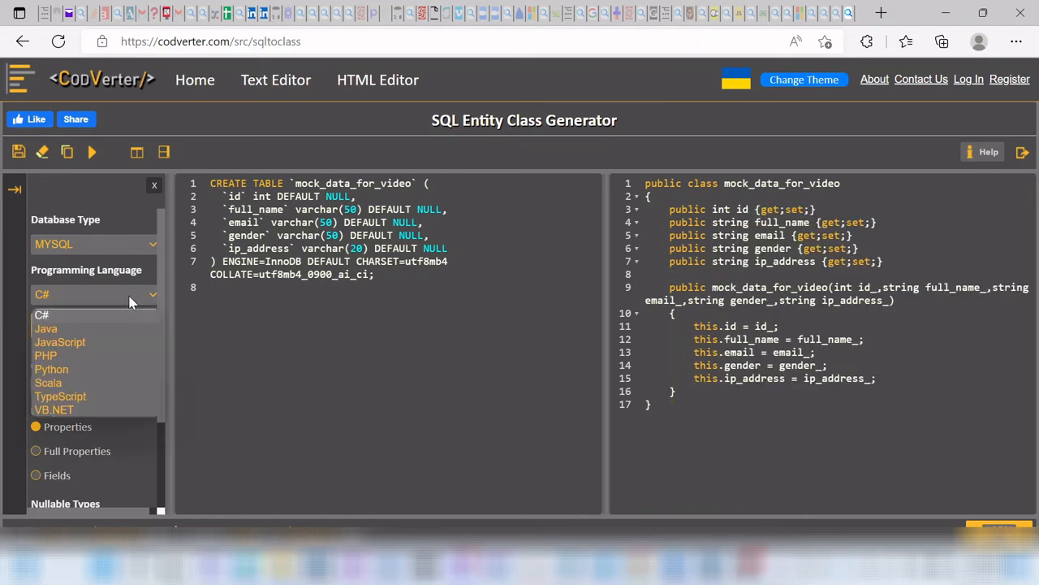
{"action": "left_click", "coordinate": [119, 342]}
{"action": "left_click", "coordinate": [117, 327]}
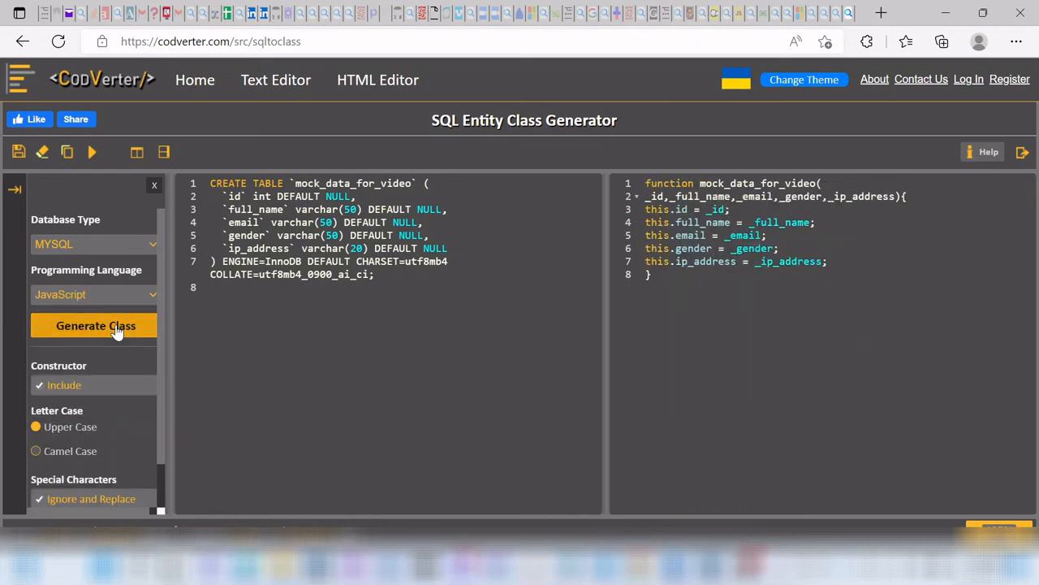
Step: Regenerate the mock_data_for_video class in PHP
{"action": "left_click", "coordinate": [132, 298]}
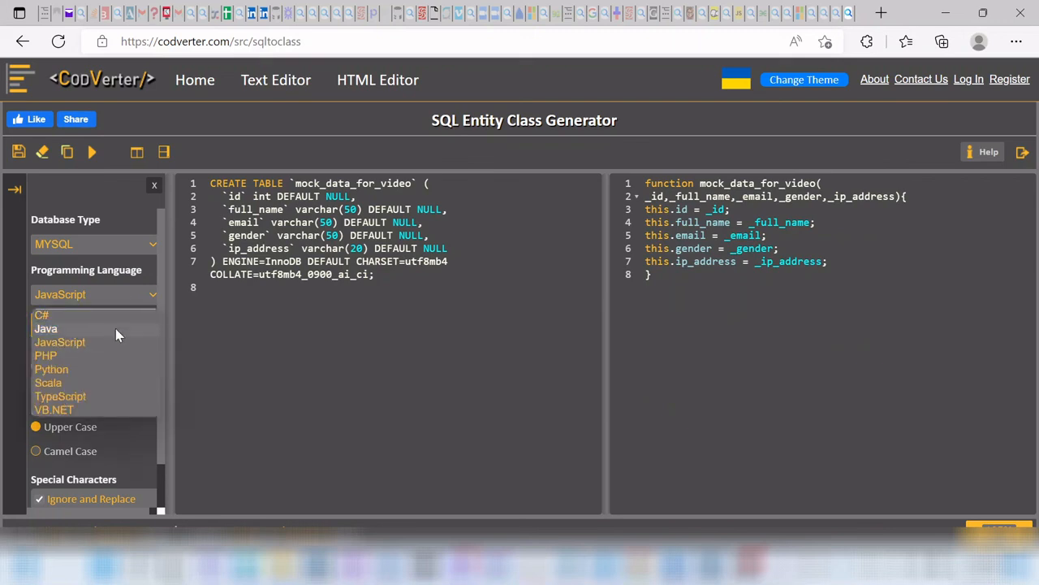
{"action": "left_click", "coordinate": [107, 355]}
{"action": "left_click", "coordinate": [110, 333]}
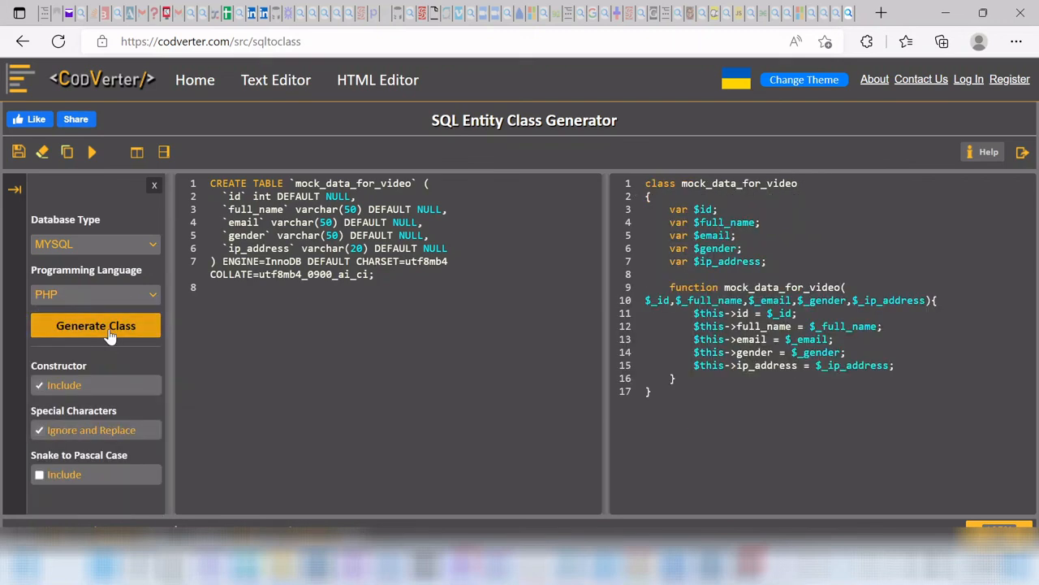
{"action": "left_click", "coordinate": [103, 297]}
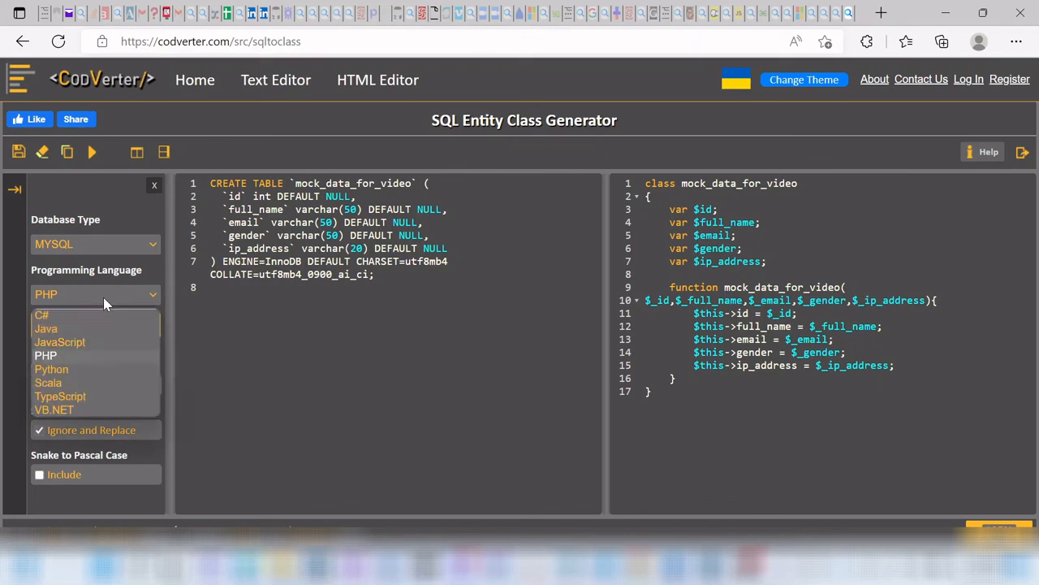